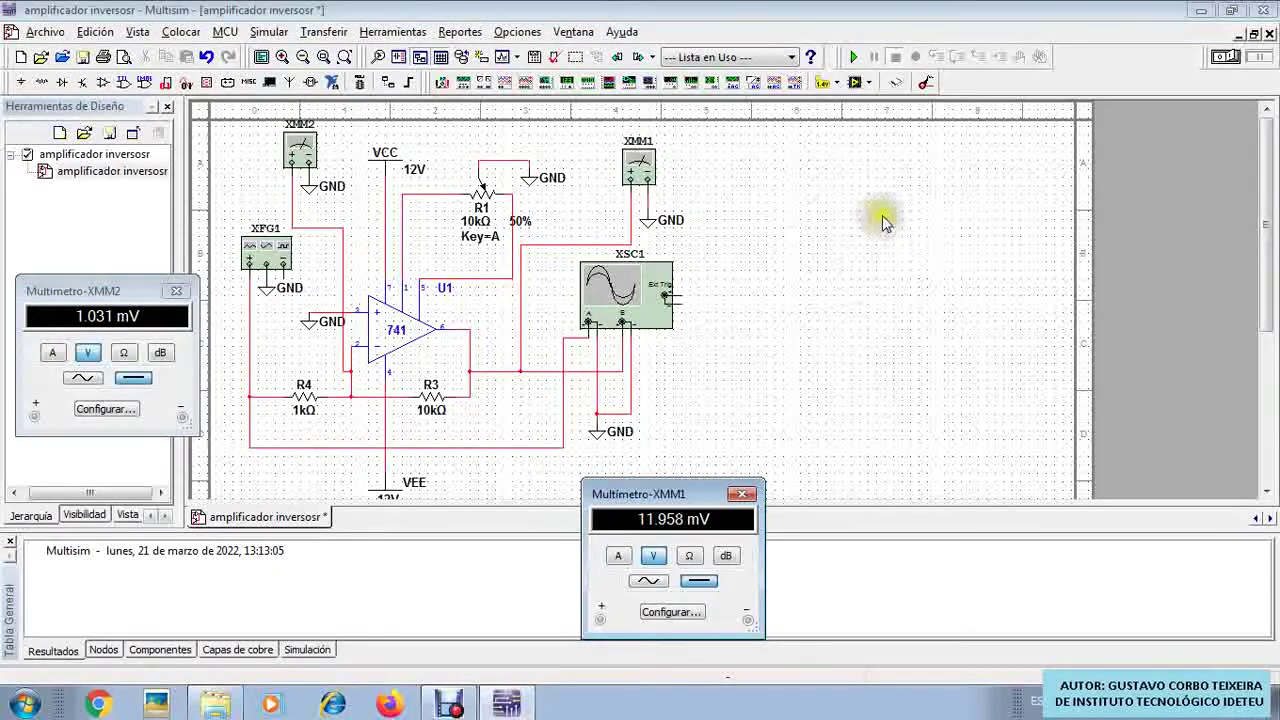
Step: Start the simulation of the inverting amplifier circuit and activate the XMM2 multimeter window
{"action": "left_click", "coordinate": [884, 223]}
{"action": "left_click", "coordinate": [427, 293]}
{"action": "left_click", "coordinate": [490, 218]}
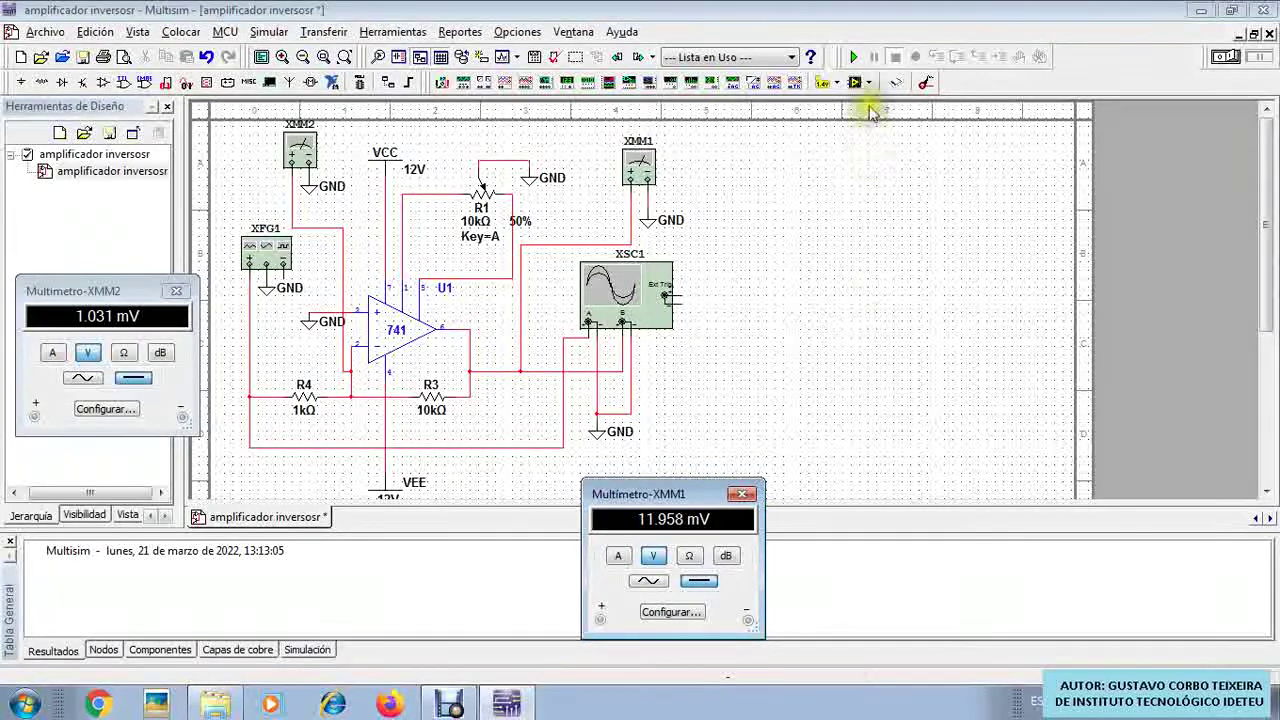
{"action": "left_click", "coordinate": [854, 56]}
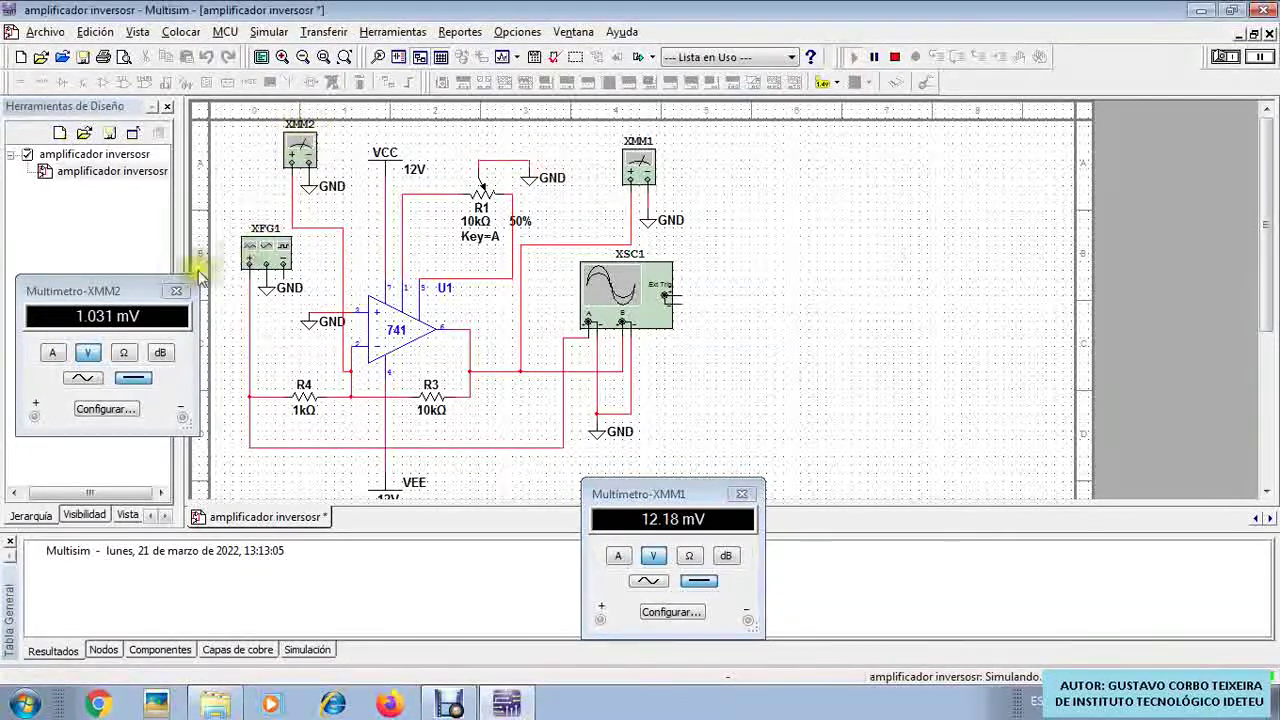
{"action": "left_click", "coordinate": [137, 291]}
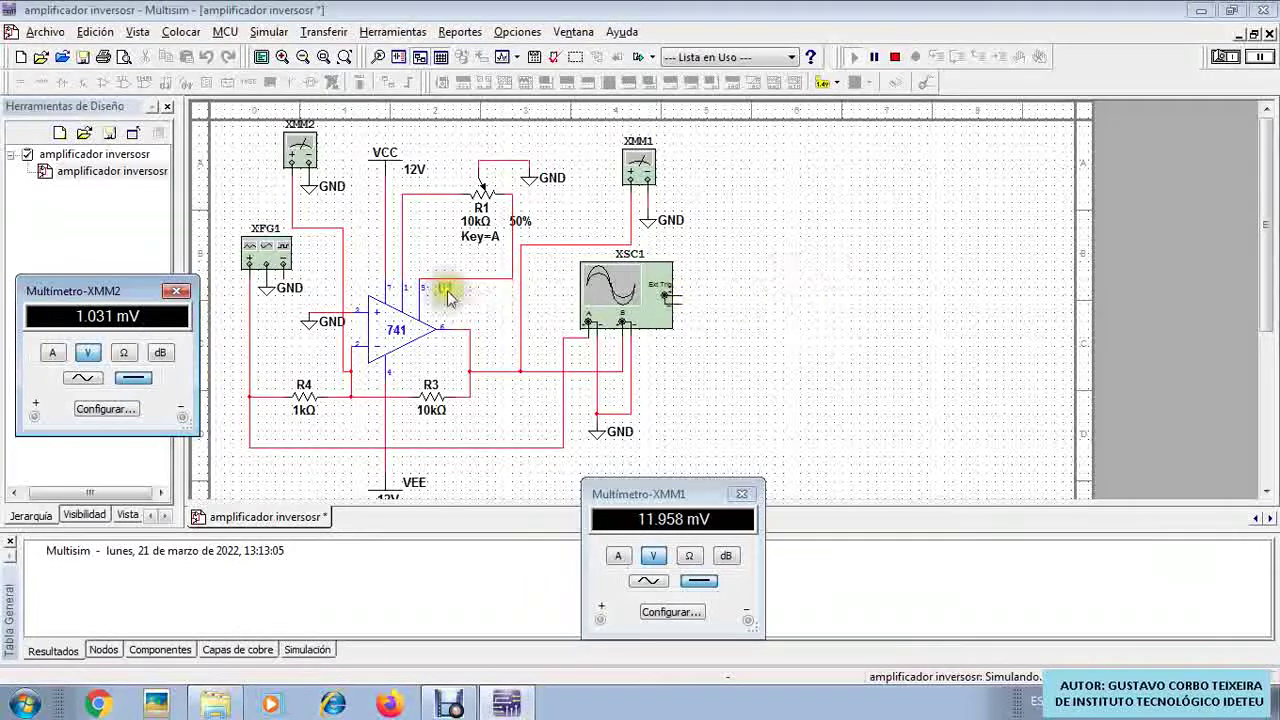
{"action": "left_click", "coordinate": [389, 172]}
{"action": "left_click", "coordinate": [392, 171]}
{"action": "left_click", "coordinate": [393, 170]}
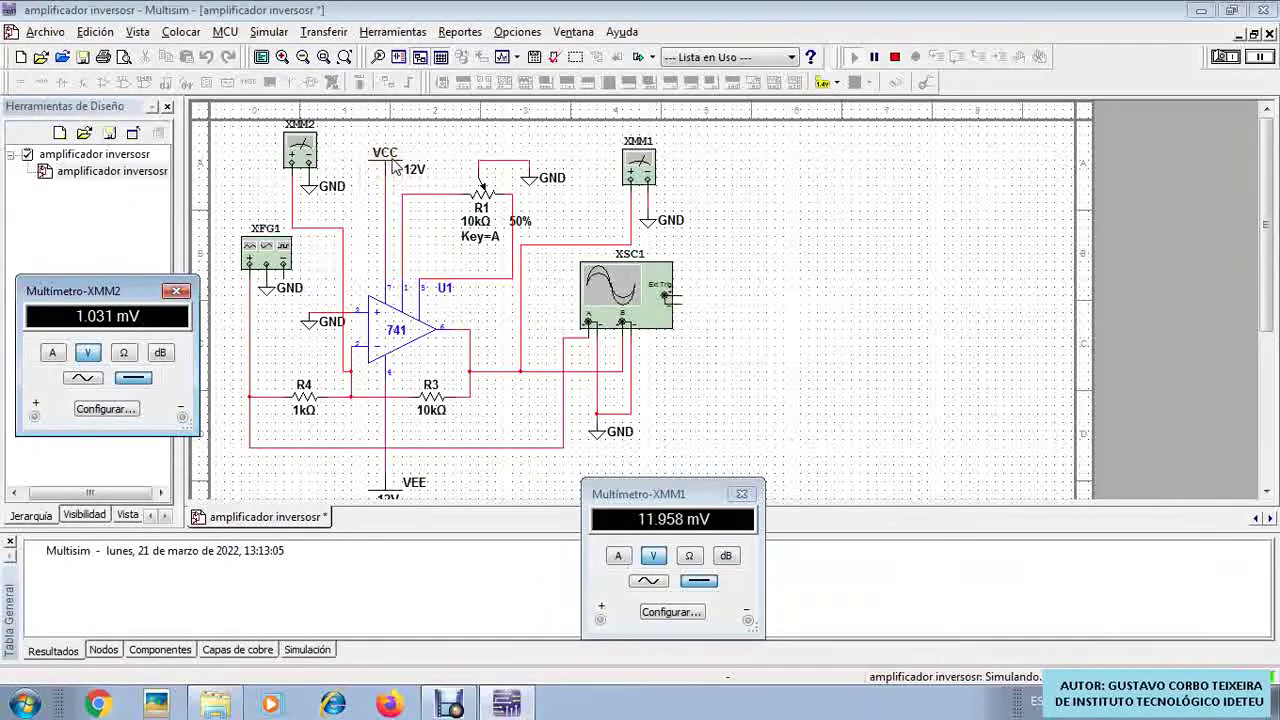
{"action": "scroll", "coordinate": [1268, 320], "scroll_direction": "down", "scroll_amount": 1}
{"action": "left_click", "coordinate": [460, 322]}
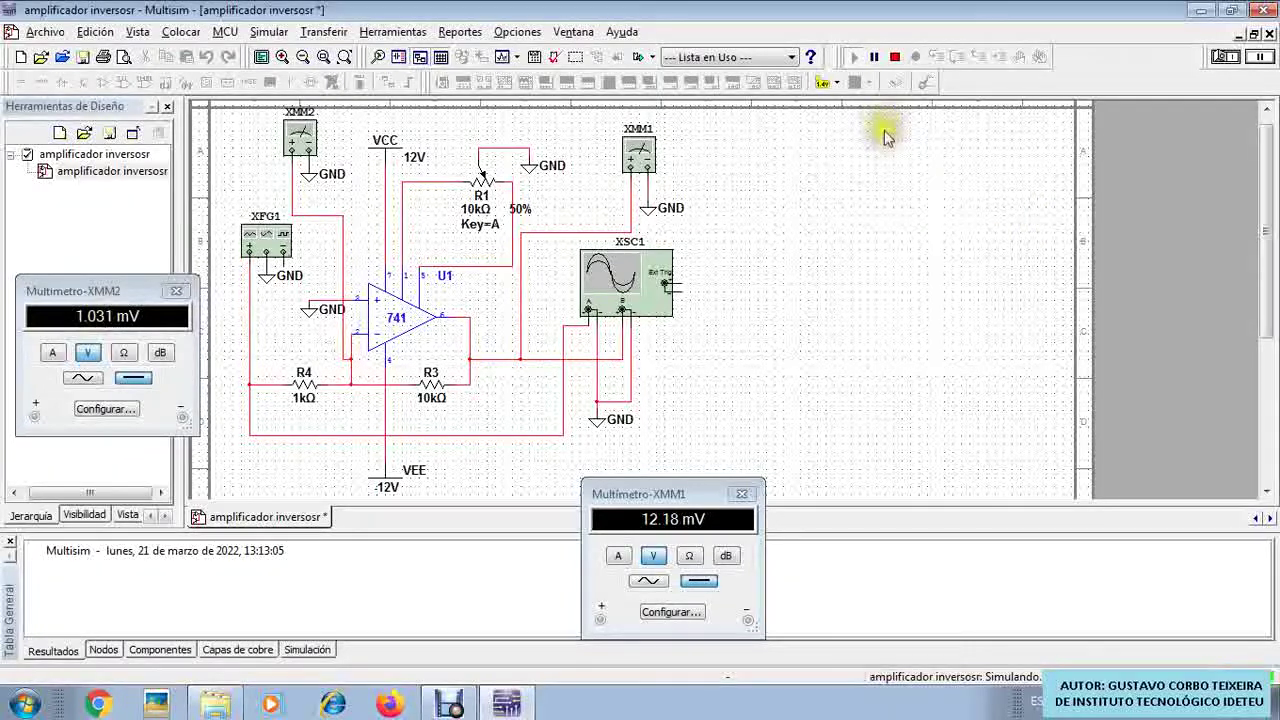
Step: Open the XSC1 oscilloscope and move its window slightly higher
{"action": "left_click", "coordinate": [628, 282]}
{"action": "double_click", "coordinate": [628, 282]}
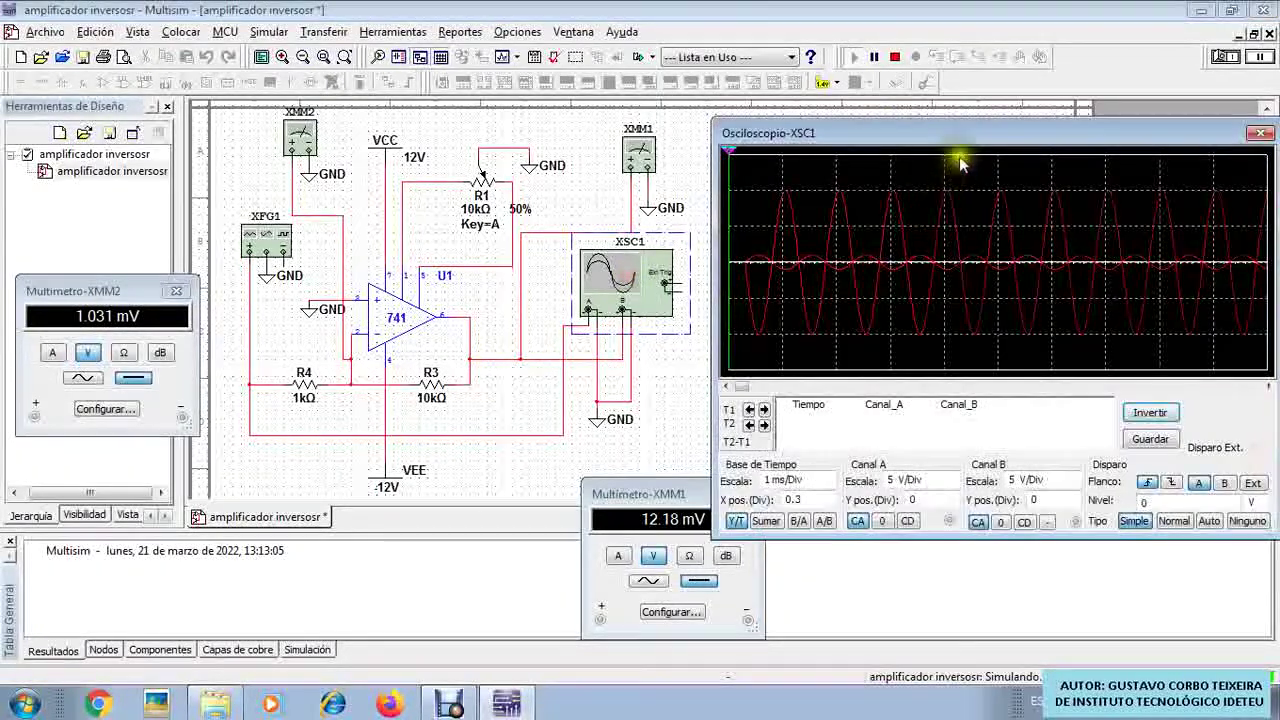
{"action": "left_click_drag", "start_coordinate": [966, 124], "coordinate": [968, 117]}
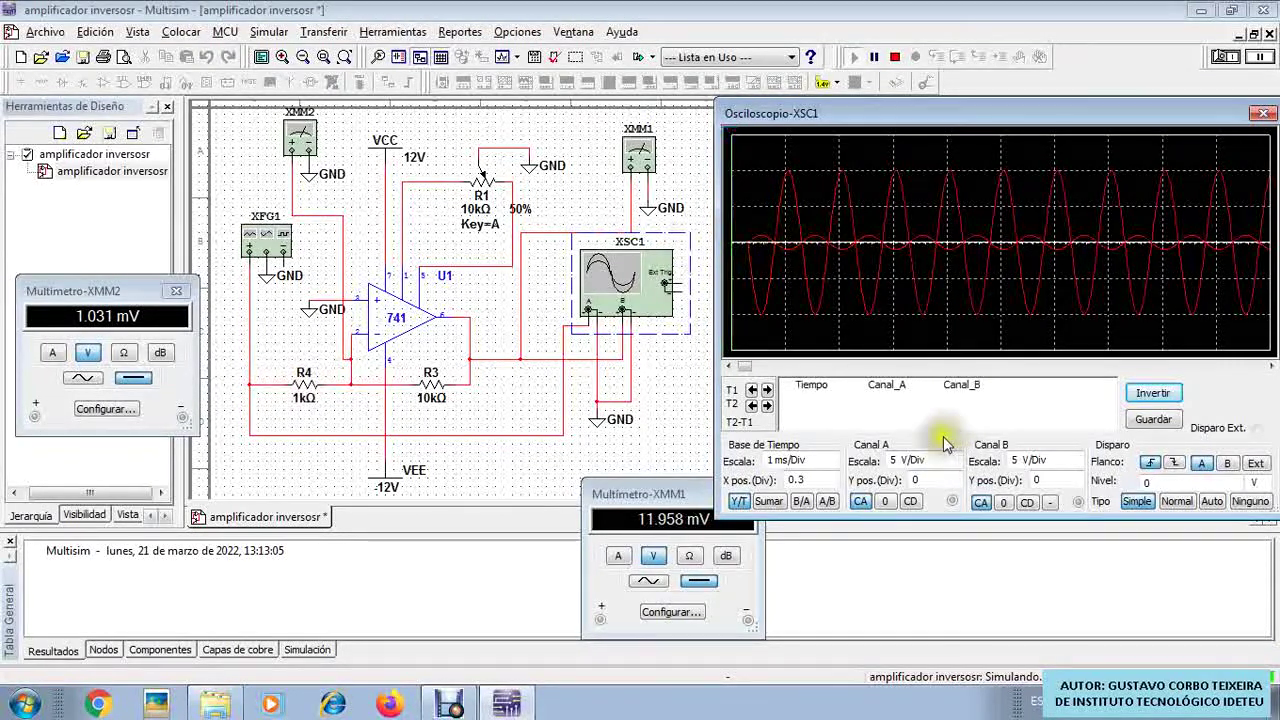
Step: Set the oscilloscope's channel B coupling to 0 and its channel A scale to 1 V/Div
{"action": "left_click", "coordinate": [1004, 502]}
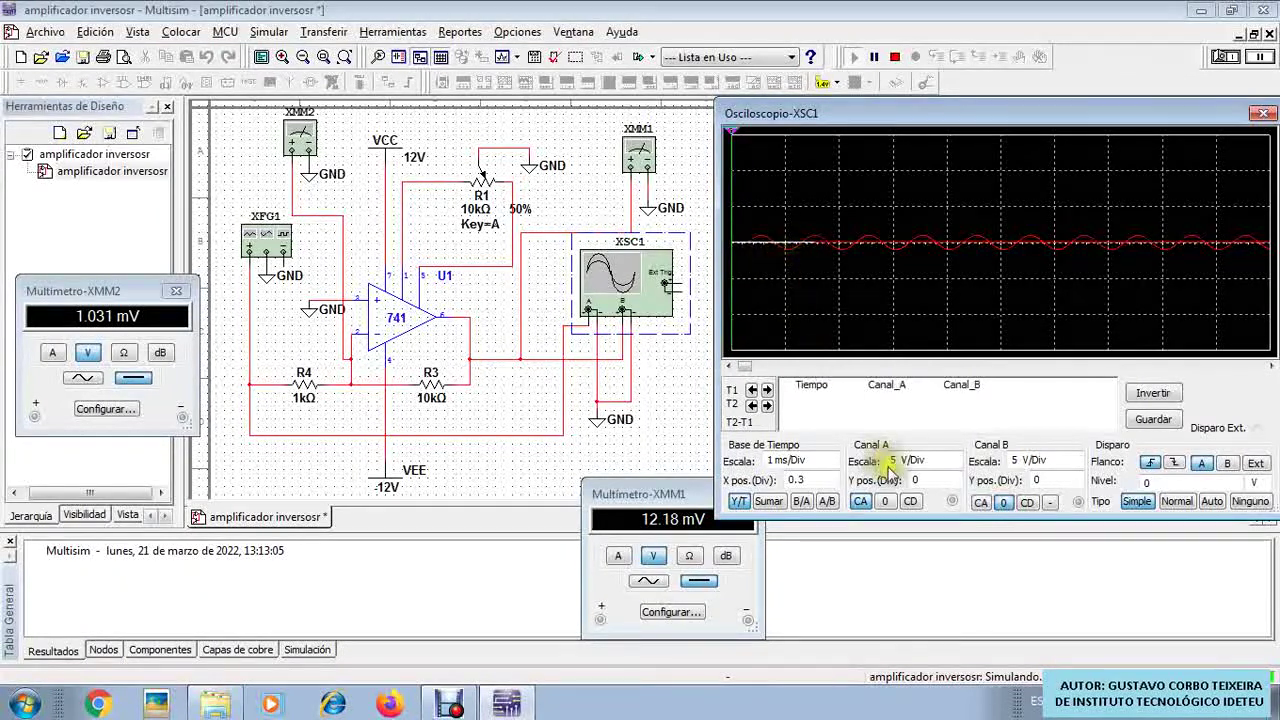
{"action": "left_click", "coordinate": [956, 466]}
{"action": "left_click", "coordinate": [956, 467]}
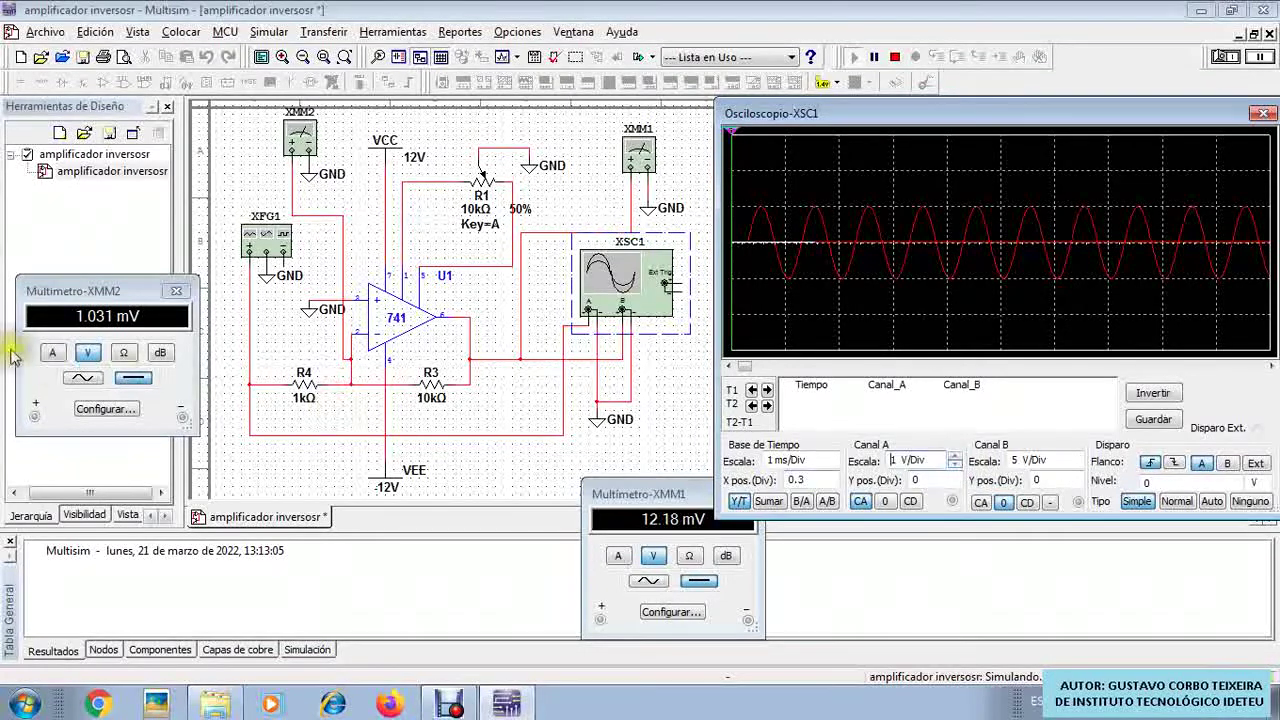
Step: Check the XFG1 function generator's signal settings, close it and pause the simulation
{"action": "double_click", "coordinate": [265, 240]}
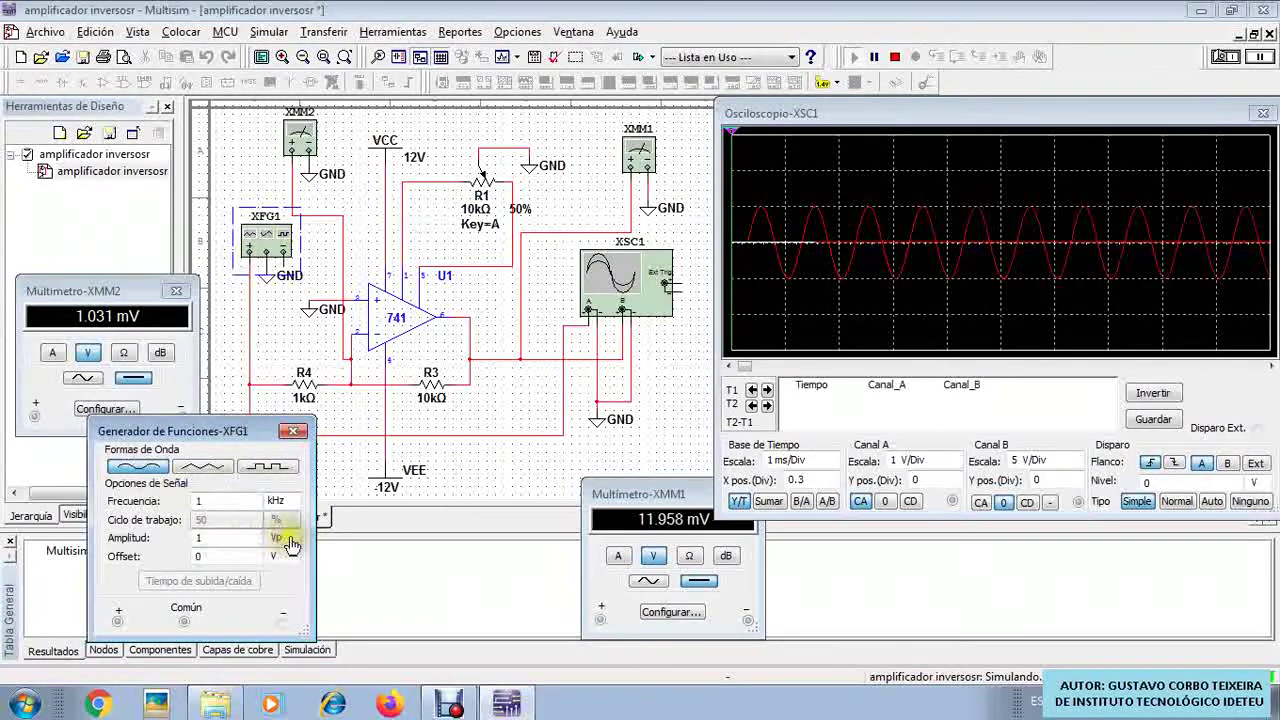
{"action": "left_click", "coordinate": [294, 432]}
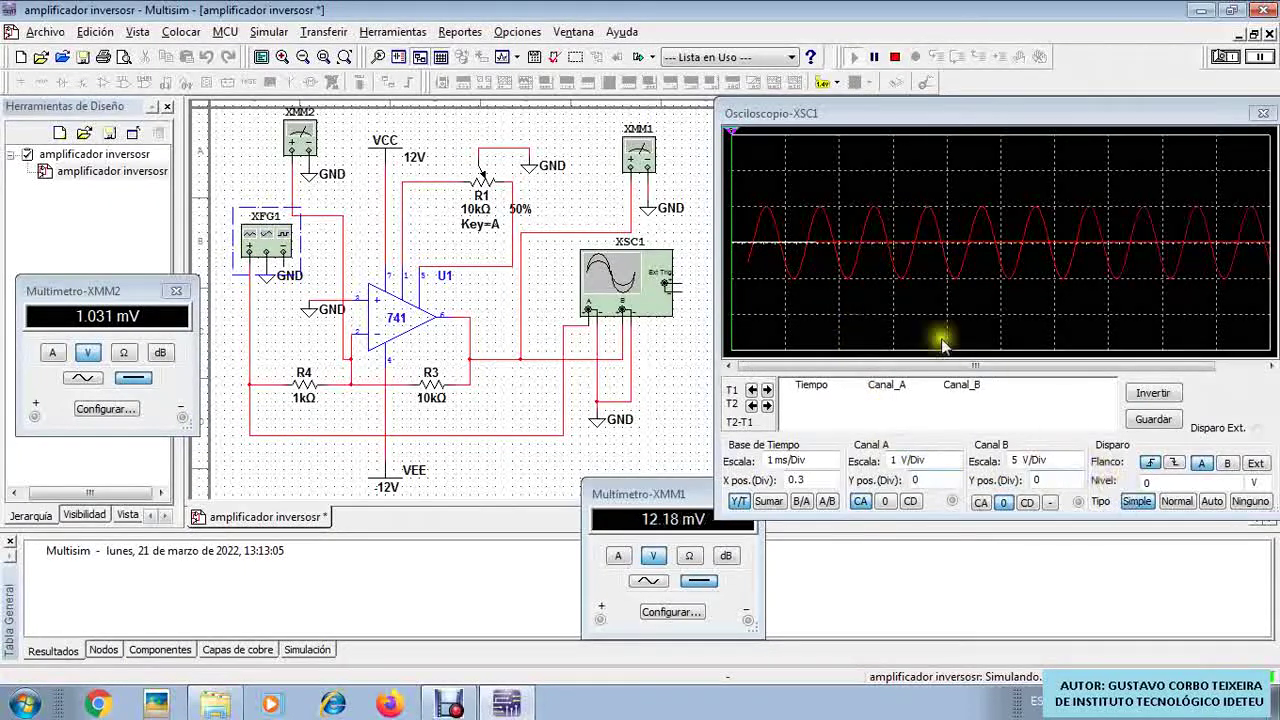
{"action": "left_click", "coordinate": [874, 57]}
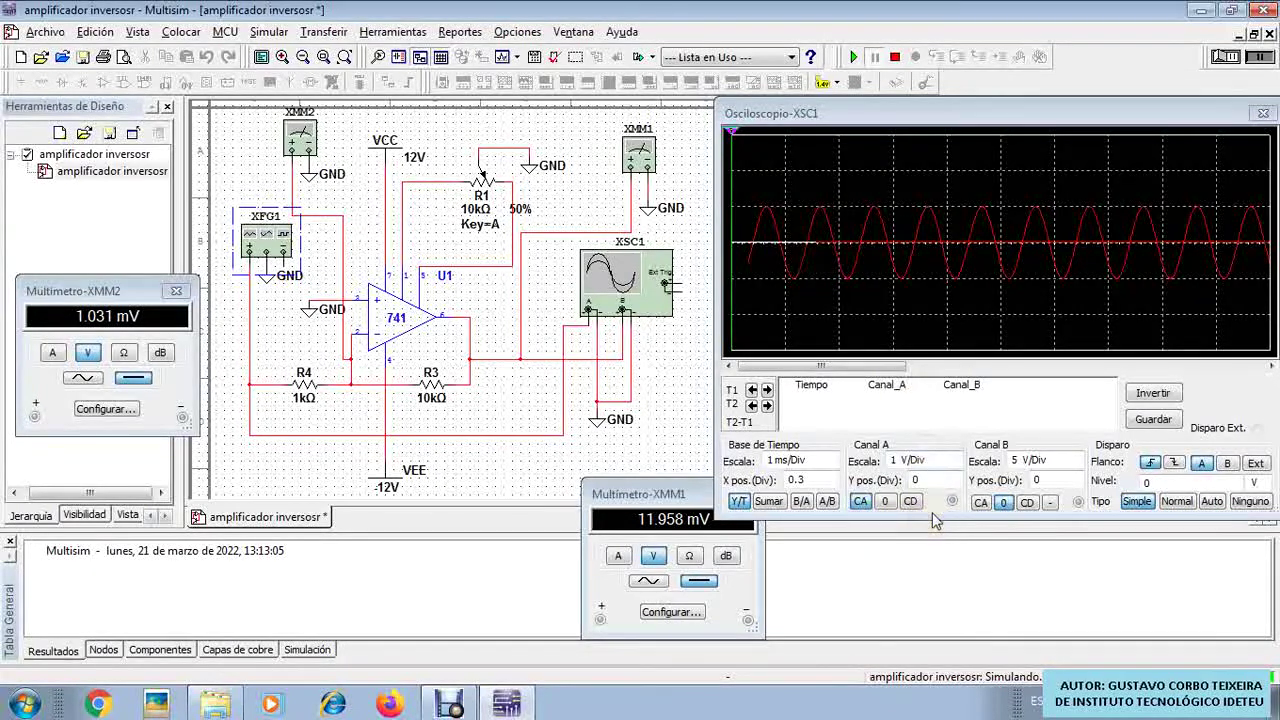
Step: Set the oscilloscope's channel A coupling to 0 and channel B coupling to CA to show only the output signal
{"action": "left_click", "coordinate": [884, 501]}
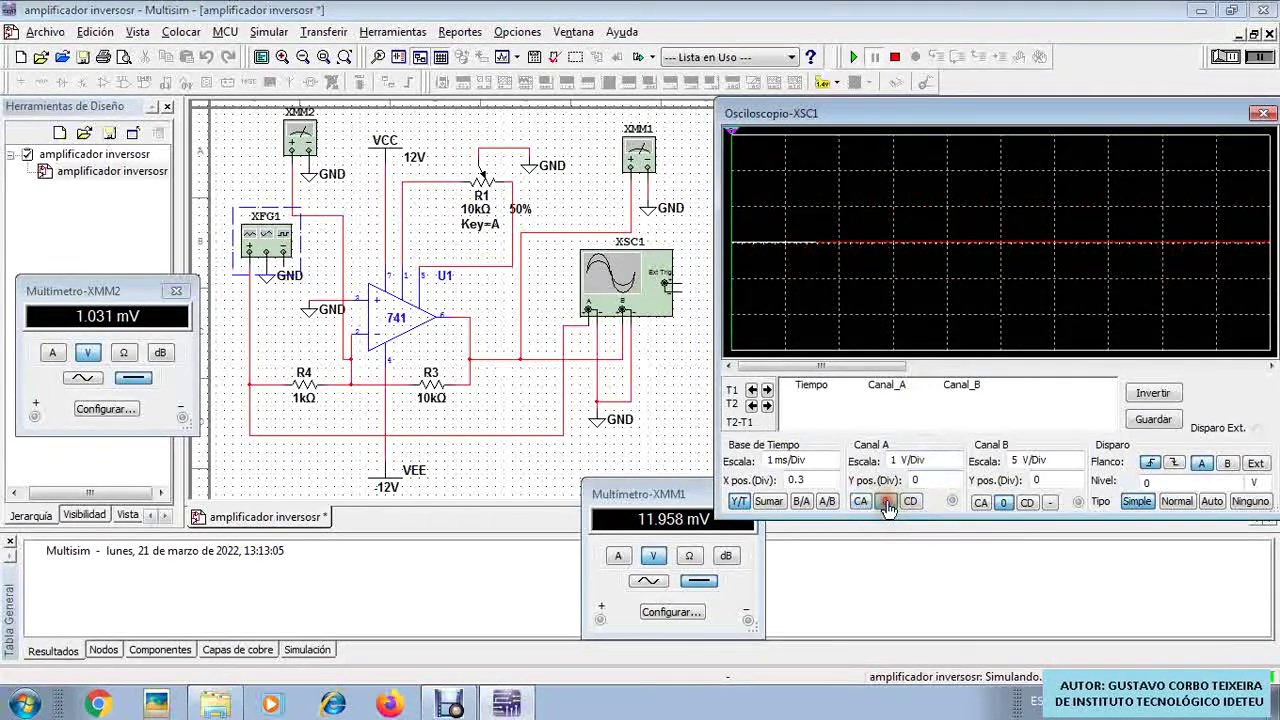
{"action": "left_click", "coordinate": [1005, 502]}
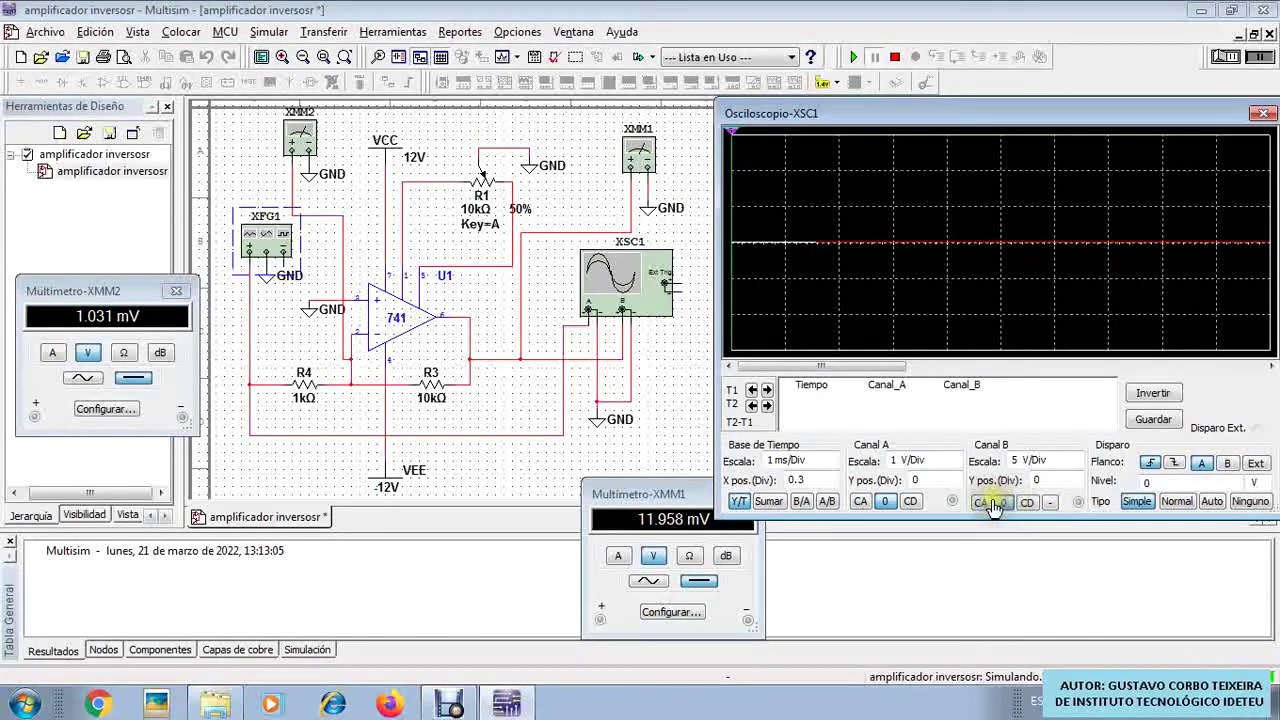
{"action": "left_click", "coordinate": [981, 502]}
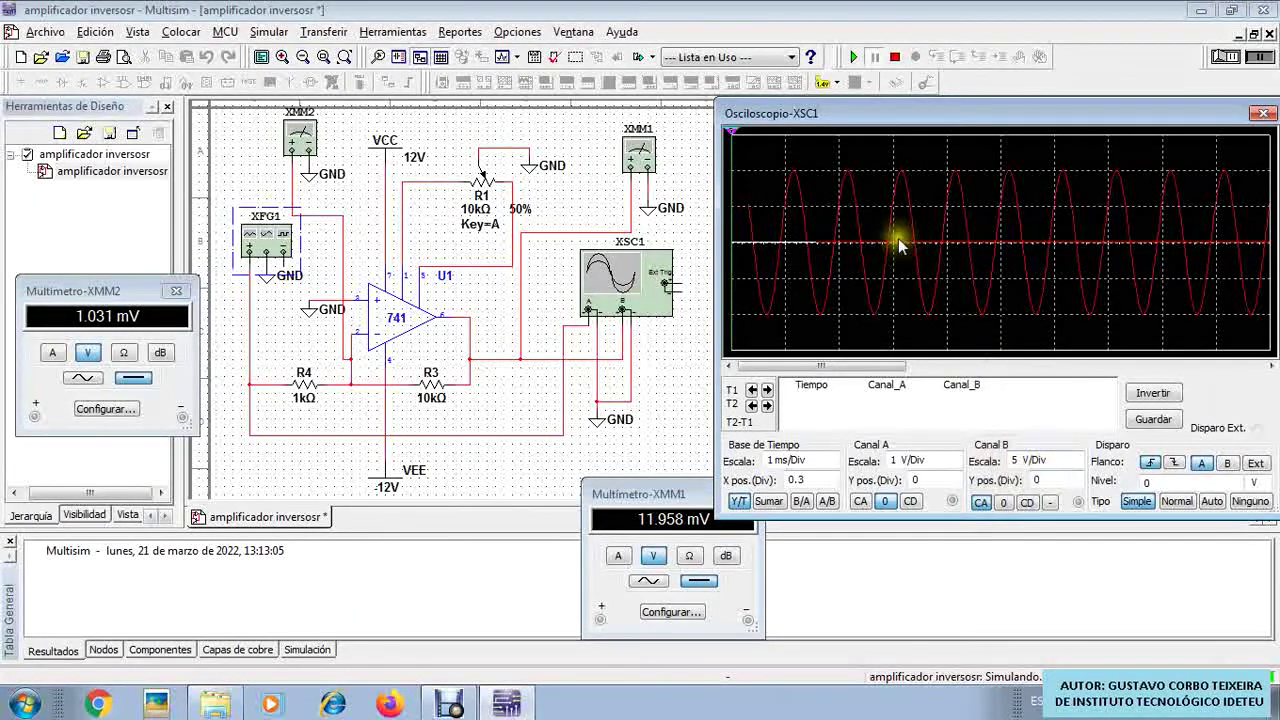
Step: Examine the amplitude of the channel B waveform against the oscilloscope's vertical divisions
{"action": "left_click", "coordinate": [899, 178]}
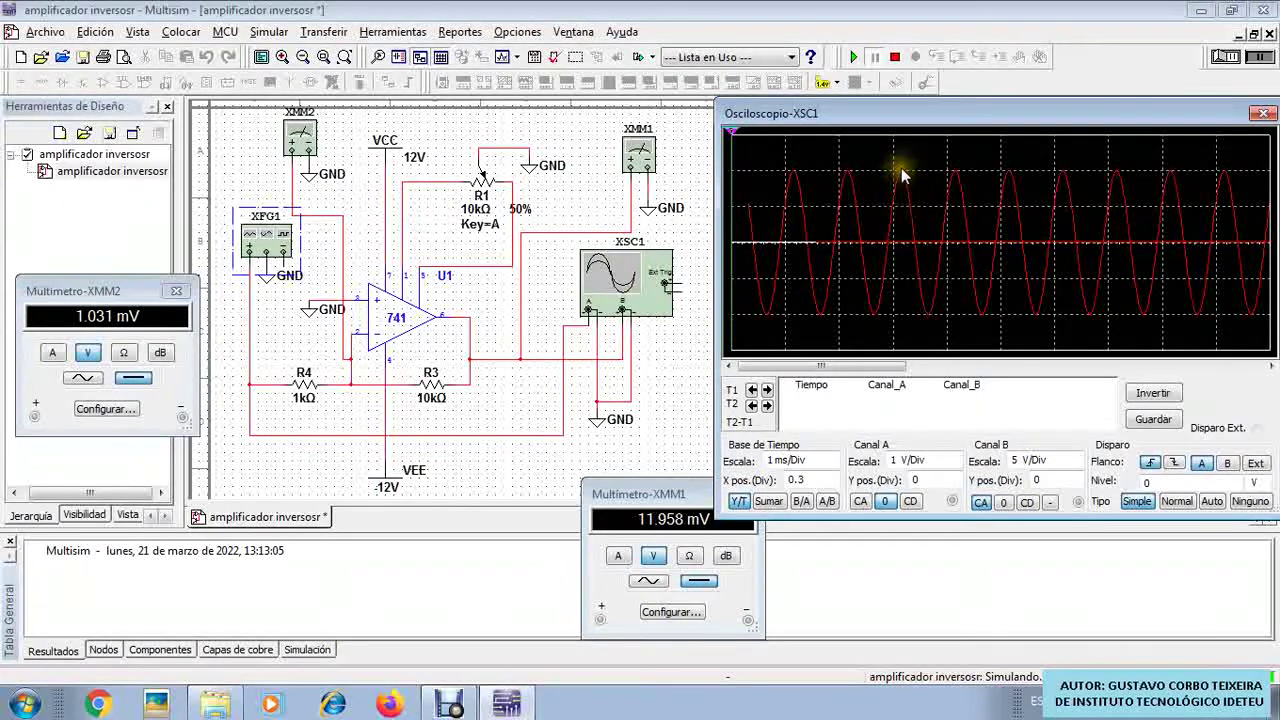
{"action": "left_click", "coordinate": [905, 230]}
{"action": "left_click", "coordinate": [901, 197]}
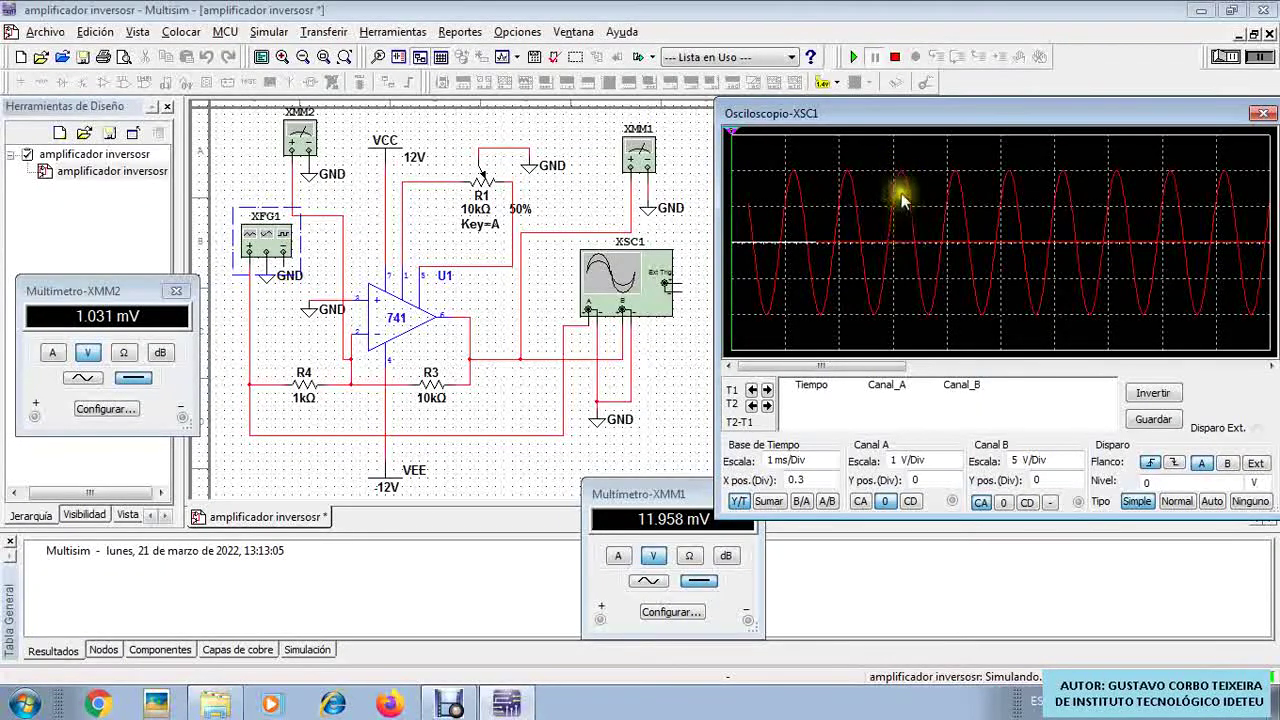
{"action": "mouse_move", "coordinate": [908, 230]}
{"action": "left_mouse_down"}
{"action": "mouse_move", "coordinate": [928, 251]}
{"action": "mouse_move", "coordinate": [936, 313]}
{"action": "left_mouse_up"}
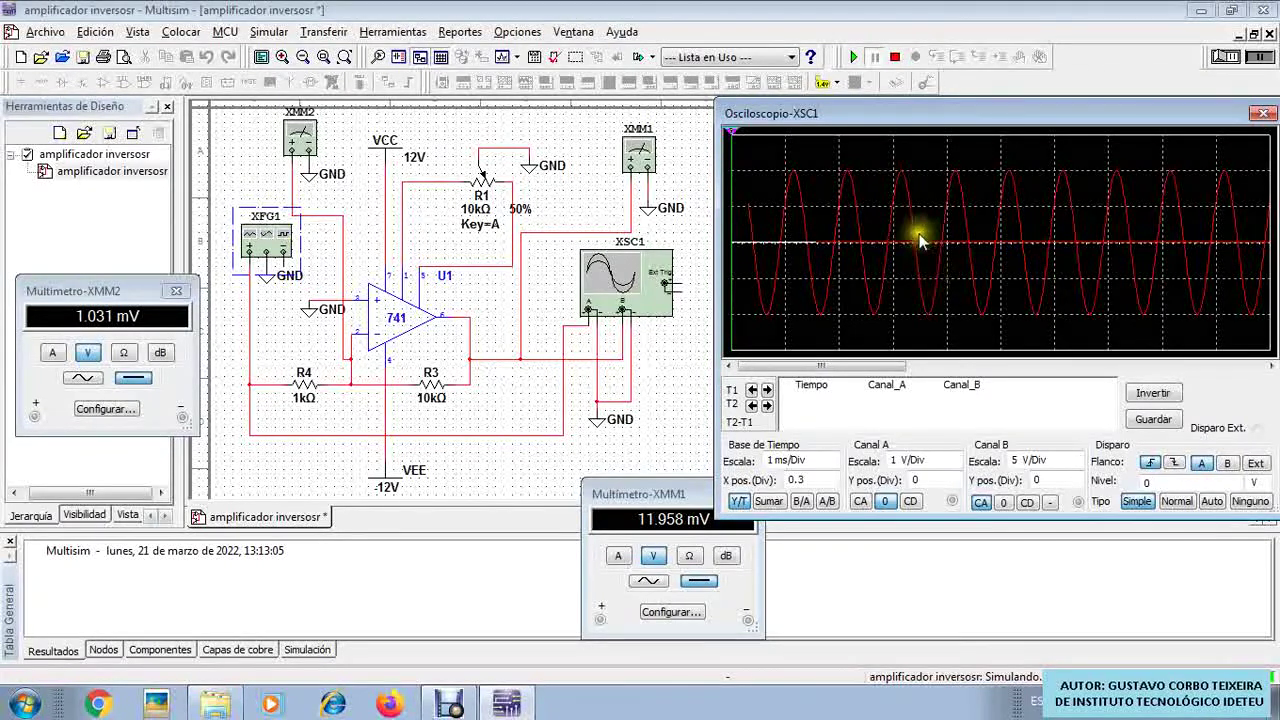
{"action": "left_click_drag", "start_coordinate": [905, 173], "coordinate": [922, 250]}
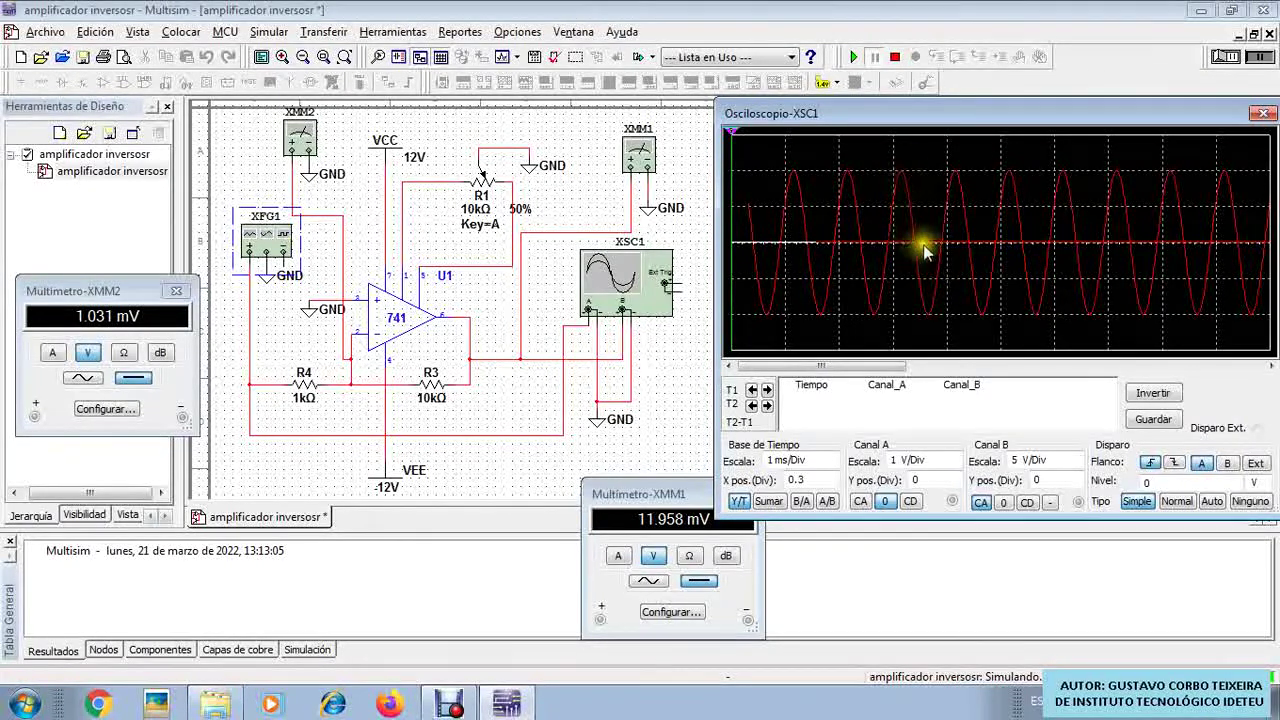
{"action": "left_click", "coordinate": [938, 296]}
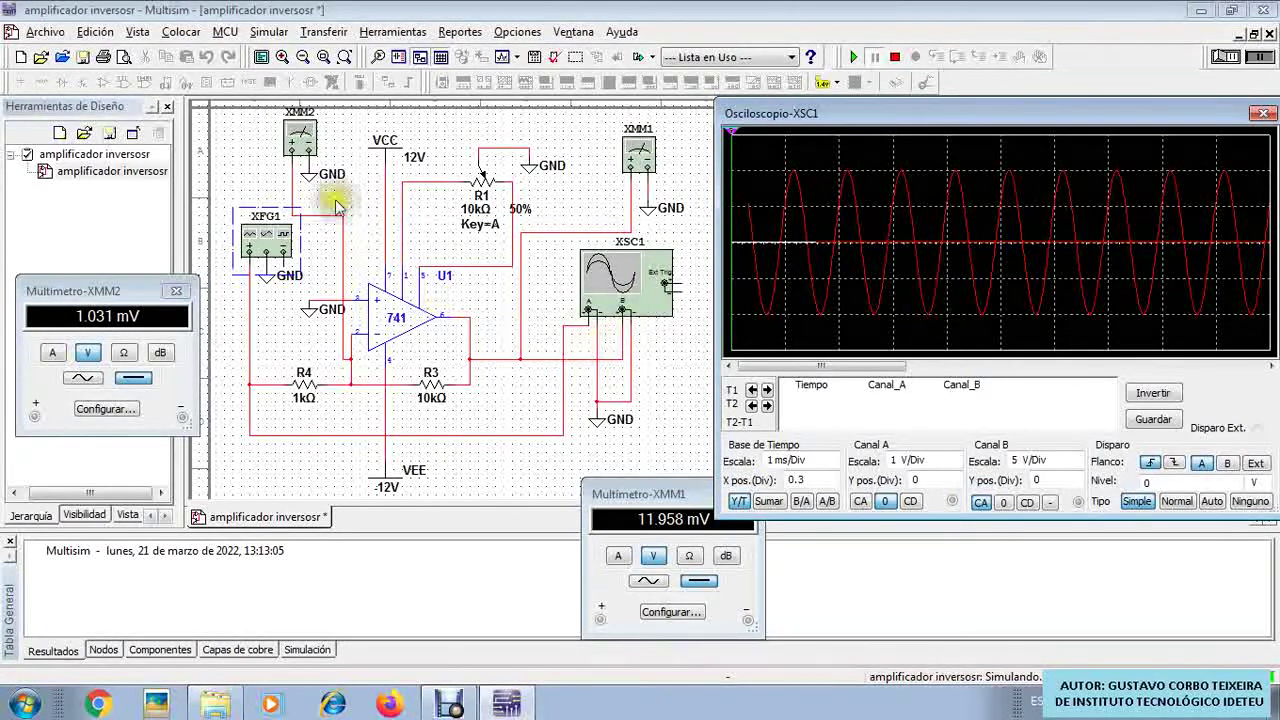
{"action": "left_click", "coordinate": [303, 140]}
{"action": "double_click", "coordinate": [303, 140]}
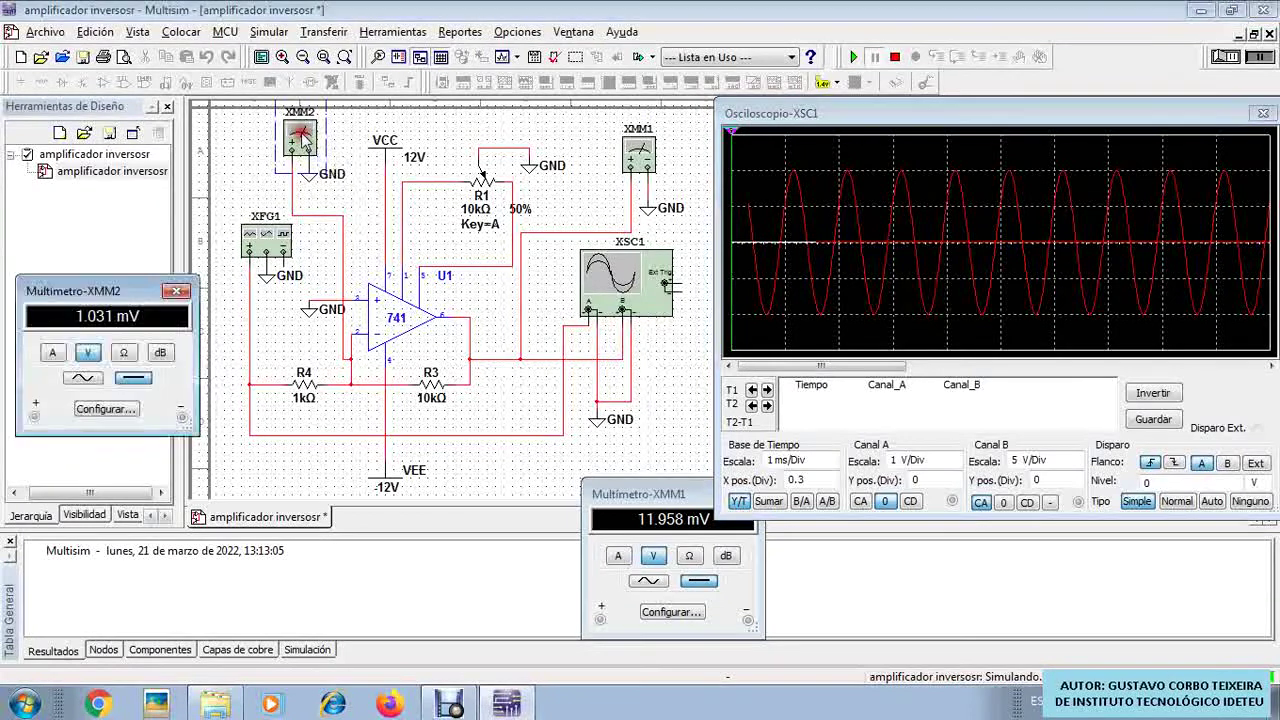
{"action": "left_click", "coordinate": [300, 144]}
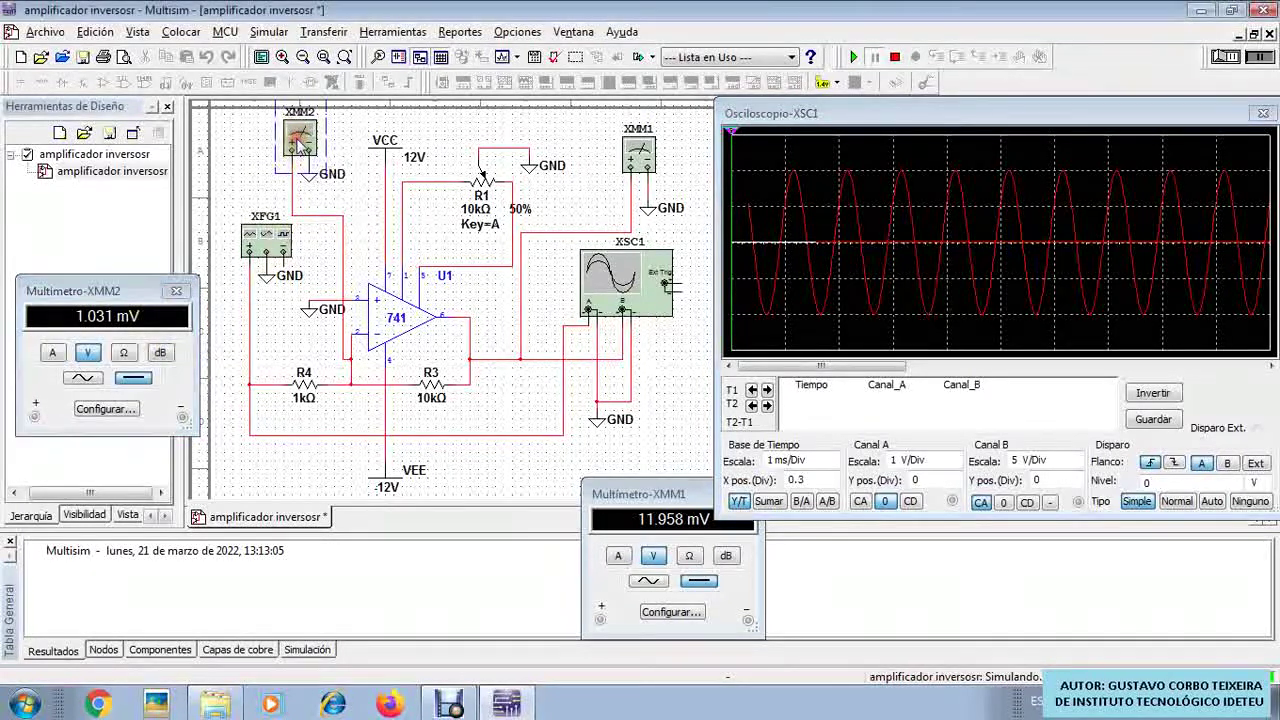
{"action": "left_click", "coordinate": [300, 144]}
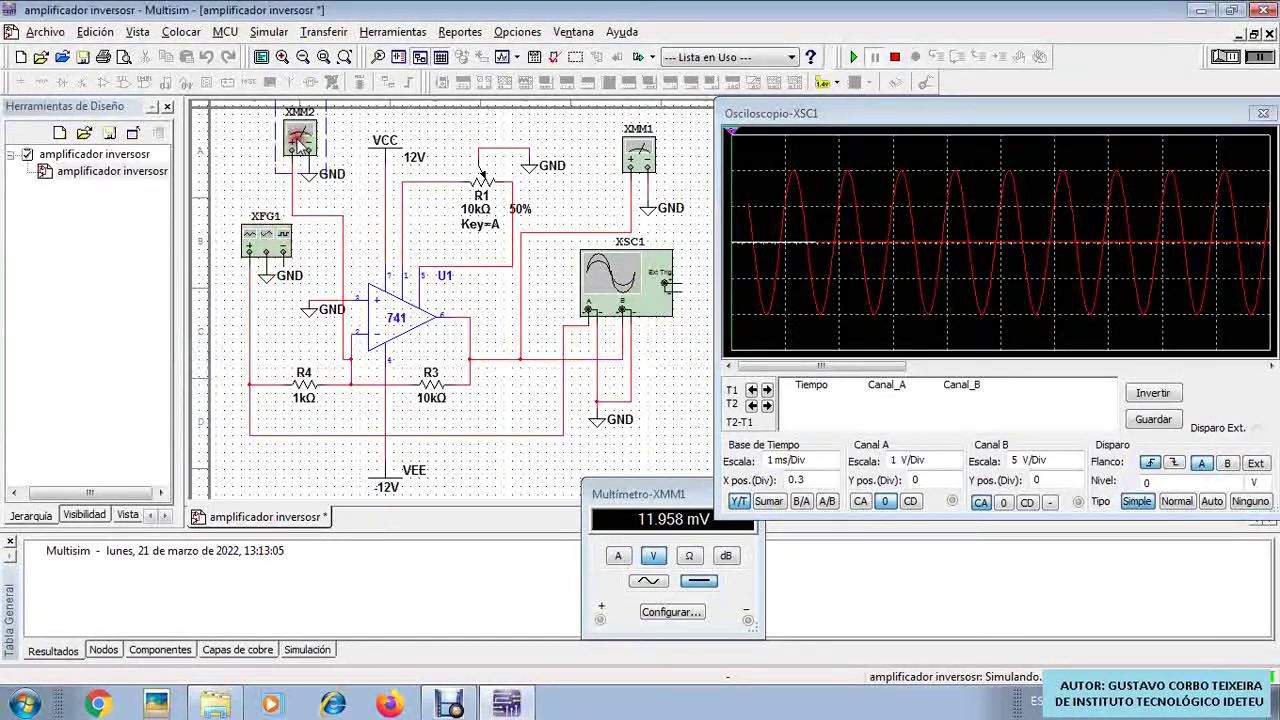
{"action": "left_click", "coordinate": [301, 145]}
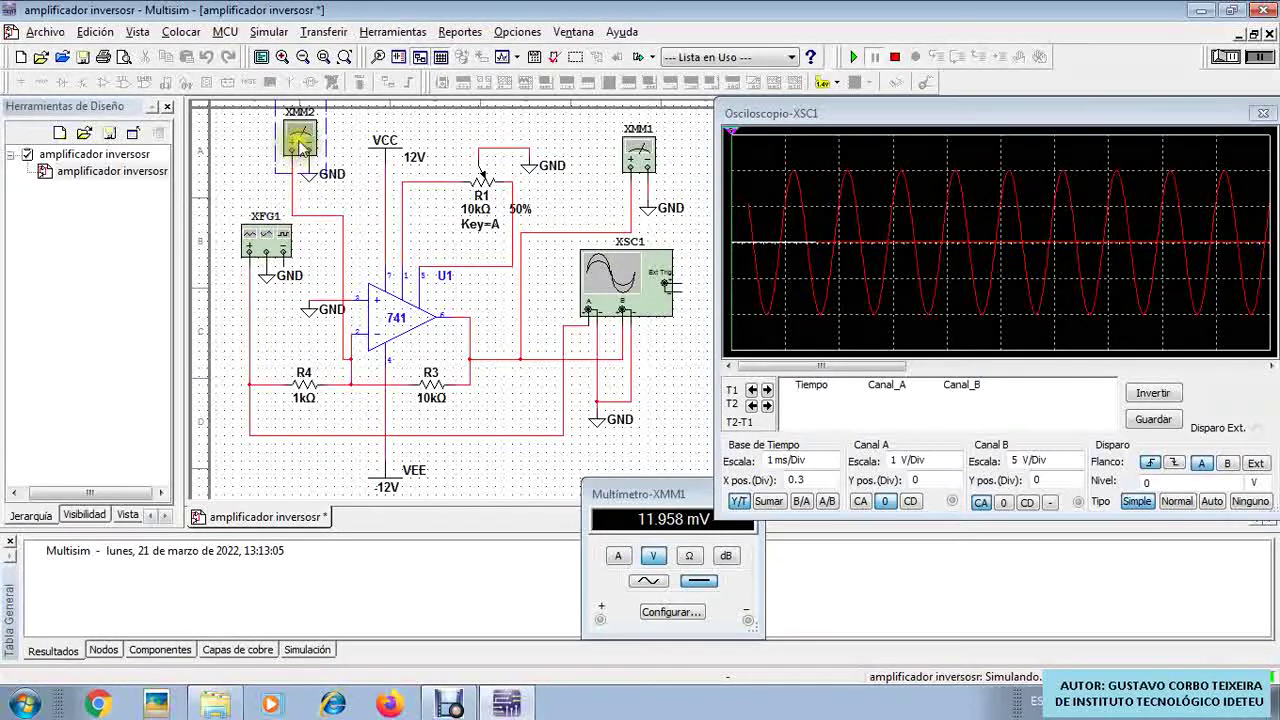
{"action": "double_click", "coordinate": [301, 145]}
Step: Check the XFG1 function generator's frequency and amplitude, close it and compare them with the channel B waveform
{"action": "double_click", "coordinate": [266, 242]}
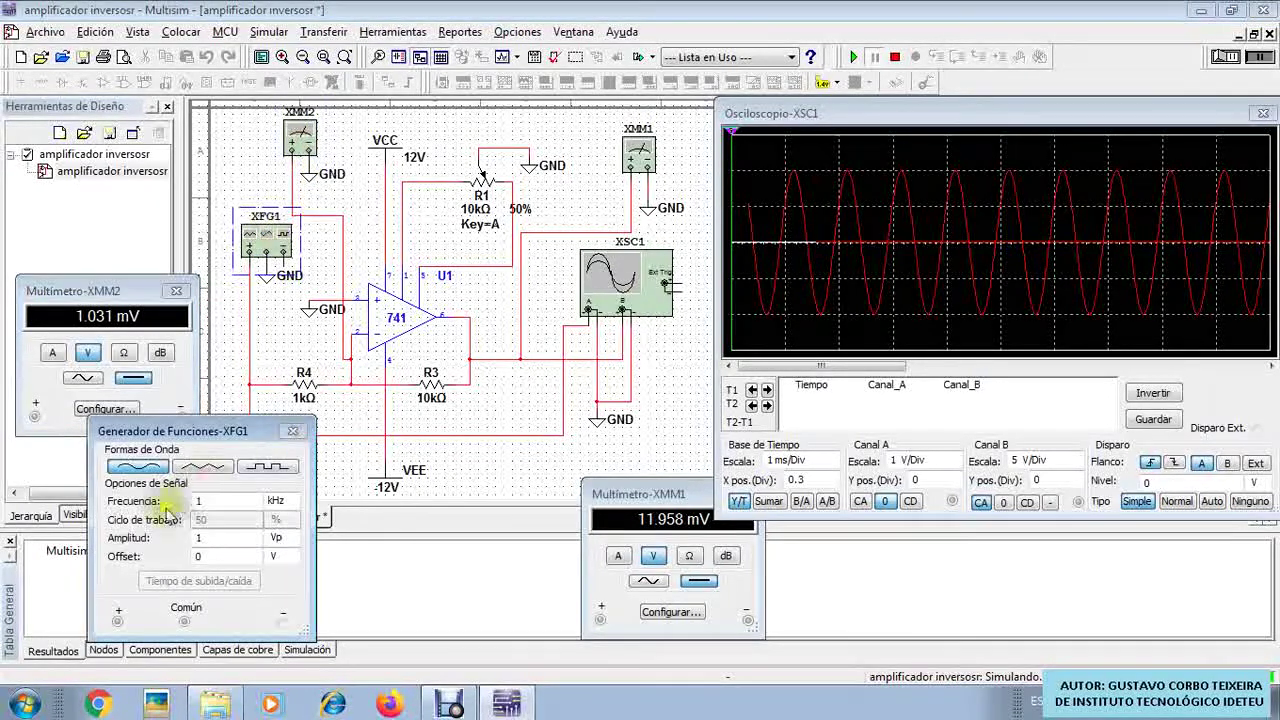
{"action": "left_click", "coordinate": [292, 430]}
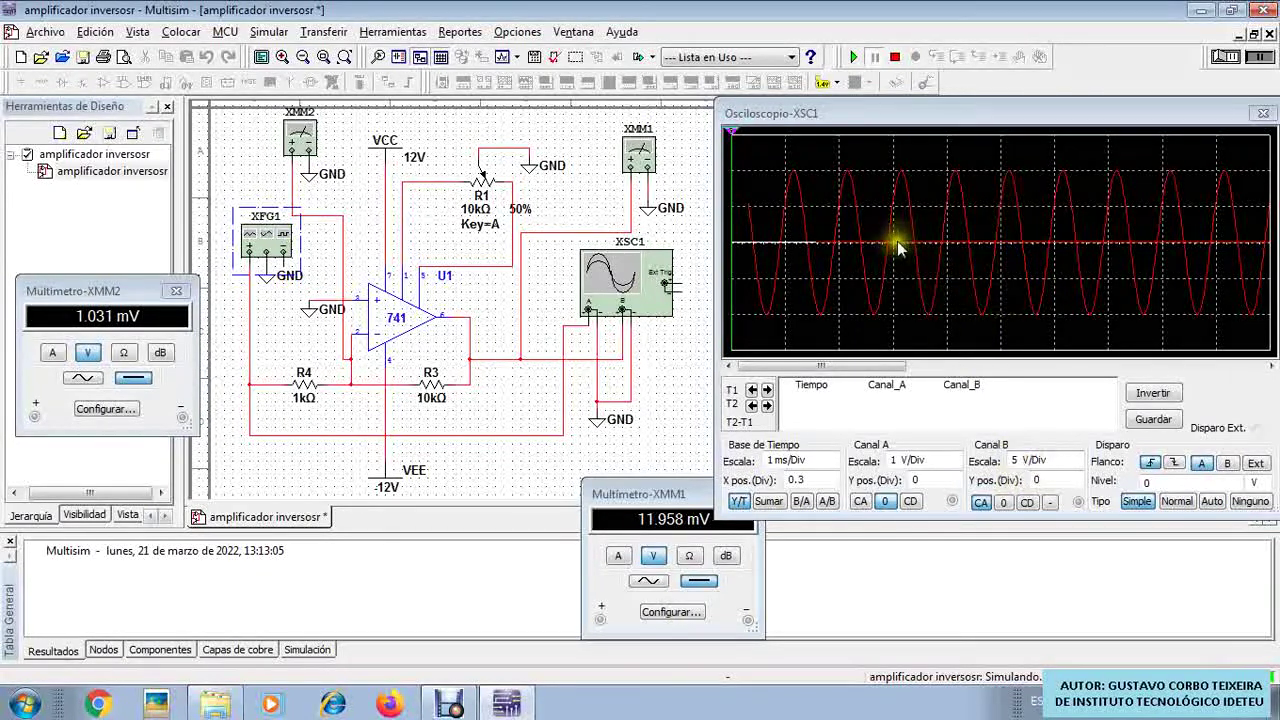
{"action": "left_click", "coordinate": [927, 258]}
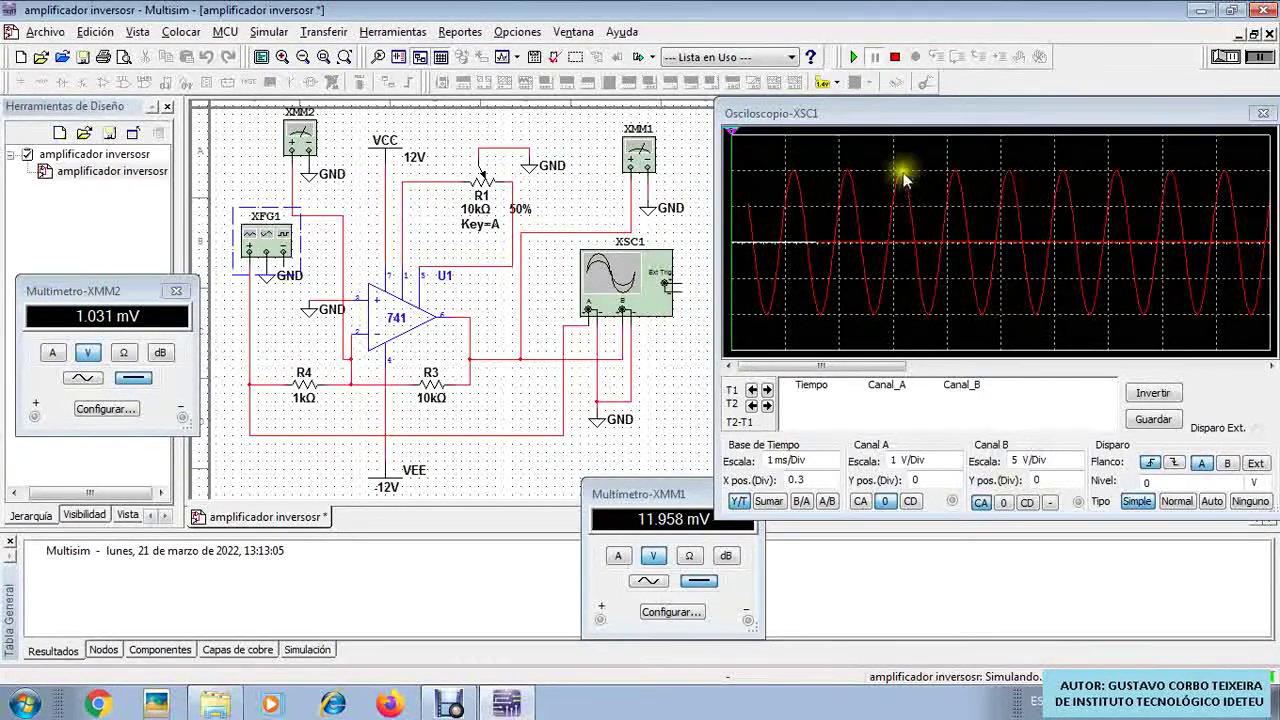
Step: Isolate channel A by setting it to CA with channel B at 0, and return channel B to CA
{"action": "left_click", "coordinate": [1003, 501]}
{"action": "left_click", "coordinate": [869, 502]}
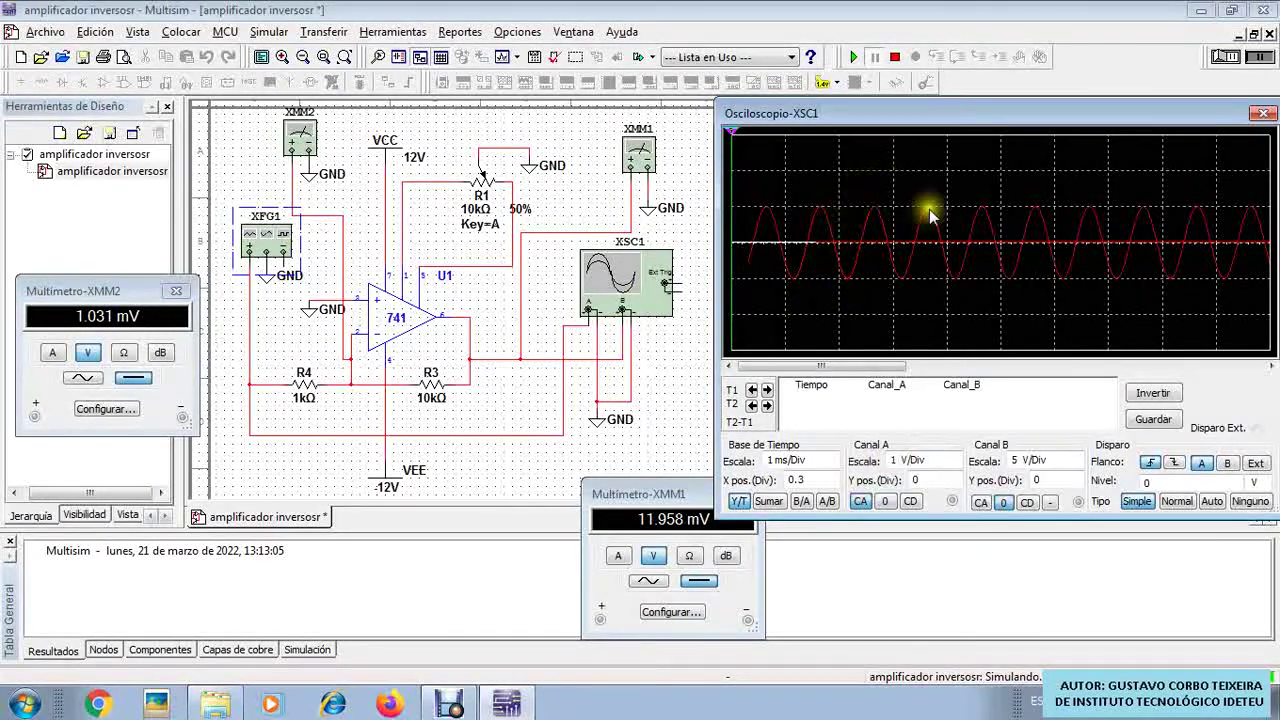
{"action": "left_click", "coordinate": [980, 503]}
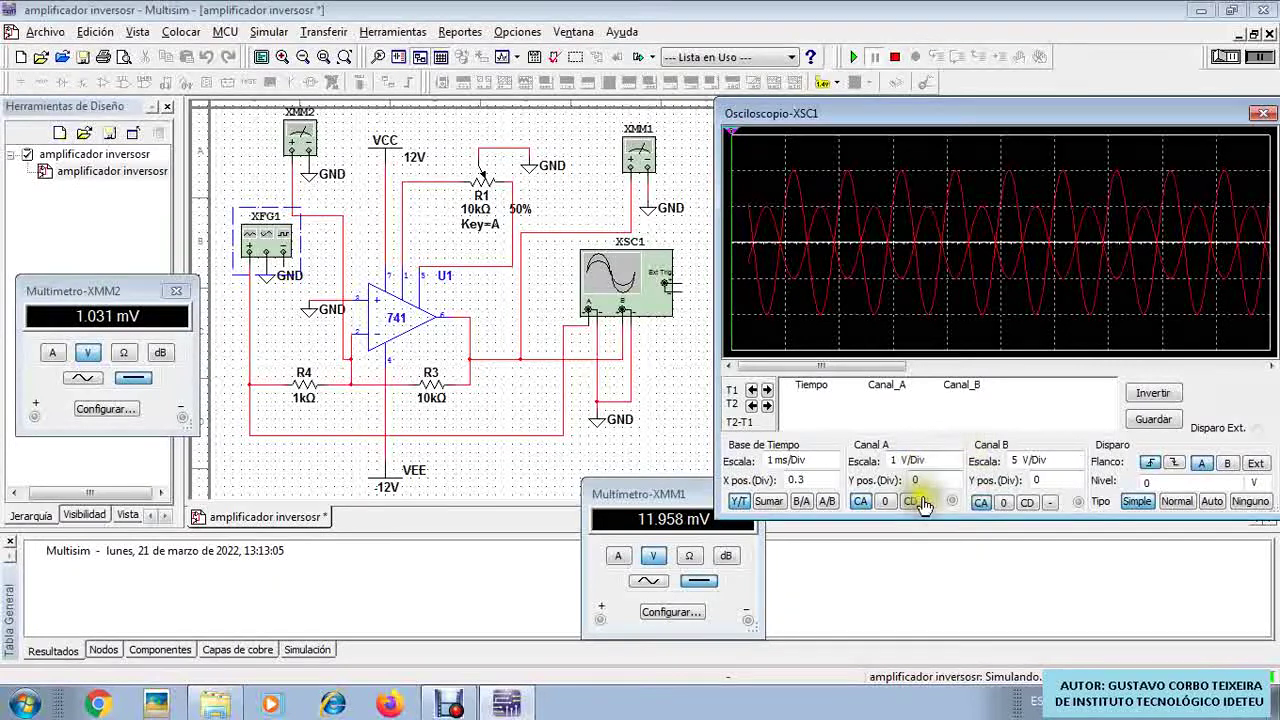
Step: Set the oscilloscope's channel A scale to 5 V/Div so that it matches channel B
{"action": "left_click", "coordinate": [912, 461]}
{"action": "left_click", "coordinate": [958, 467]}
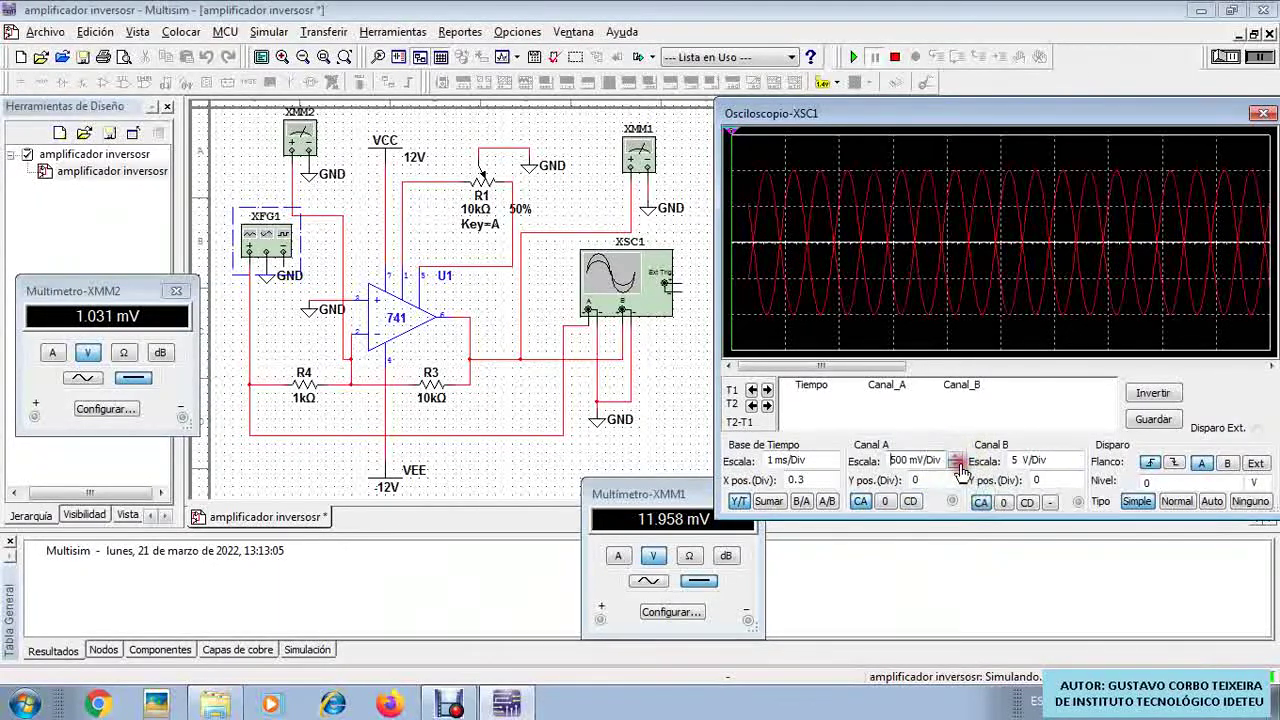
{"action": "left_click", "coordinate": [957, 456]}
{"action": "left_click", "coordinate": [957, 456]}
{"action": "left_click", "coordinate": [957, 456]}
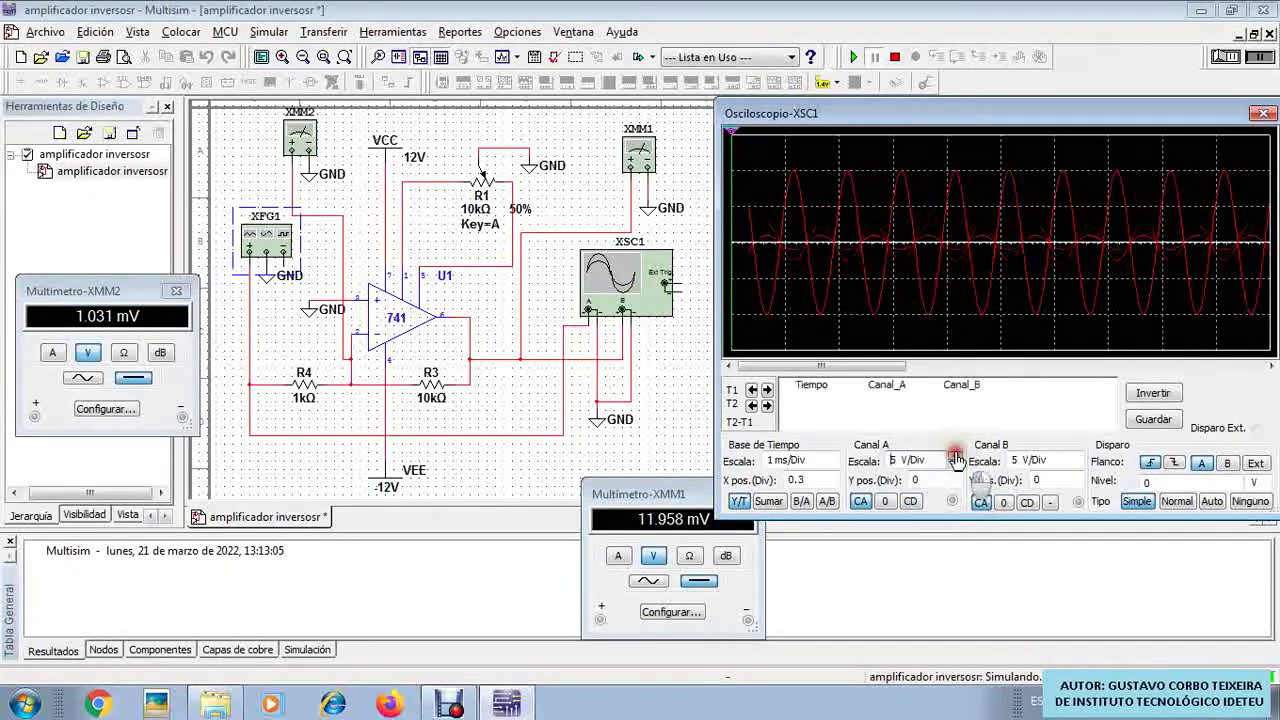
{"action": "left_click", "coordinate": [892, 461]}
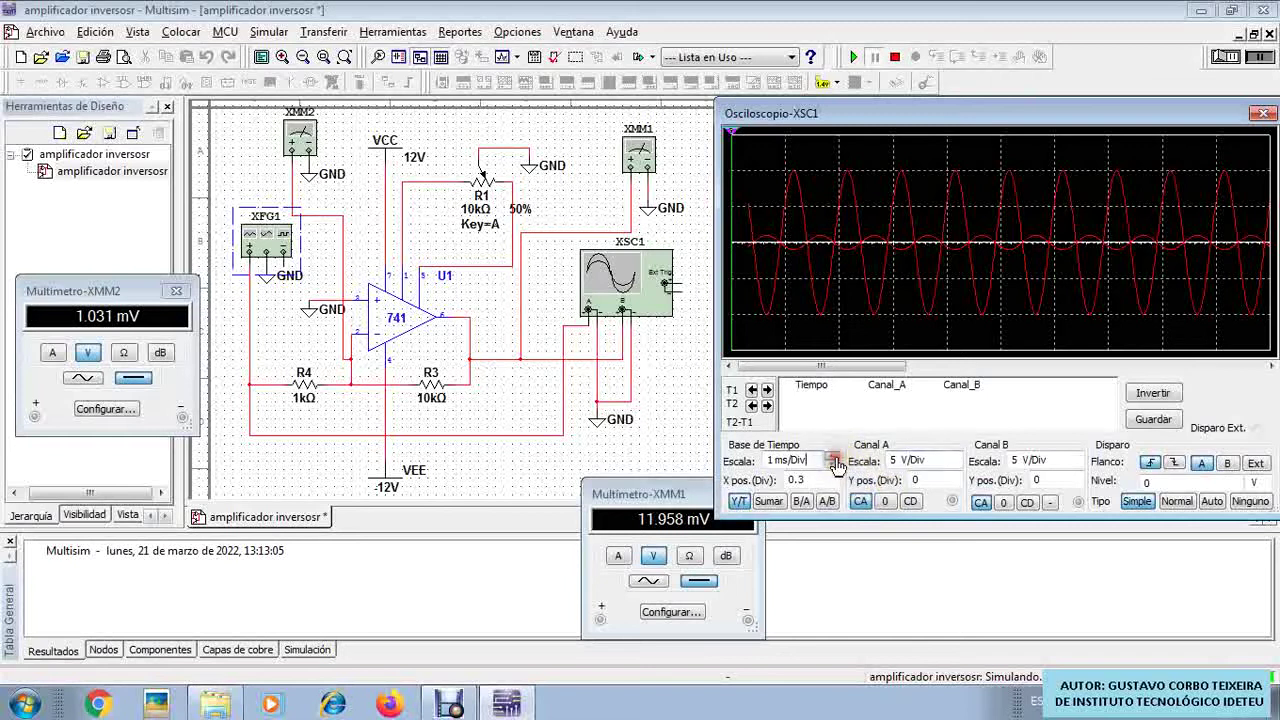
Step: Try a time base of 500 us/Div on the oscilloscope and return it to 1 ms/Div
{"action": "left_click", "coordinate": [835, 457]}
{"action": "left_click", "coordinate": [831, 467]}
{"action": "left_click", "coordinate": [831, 467]}
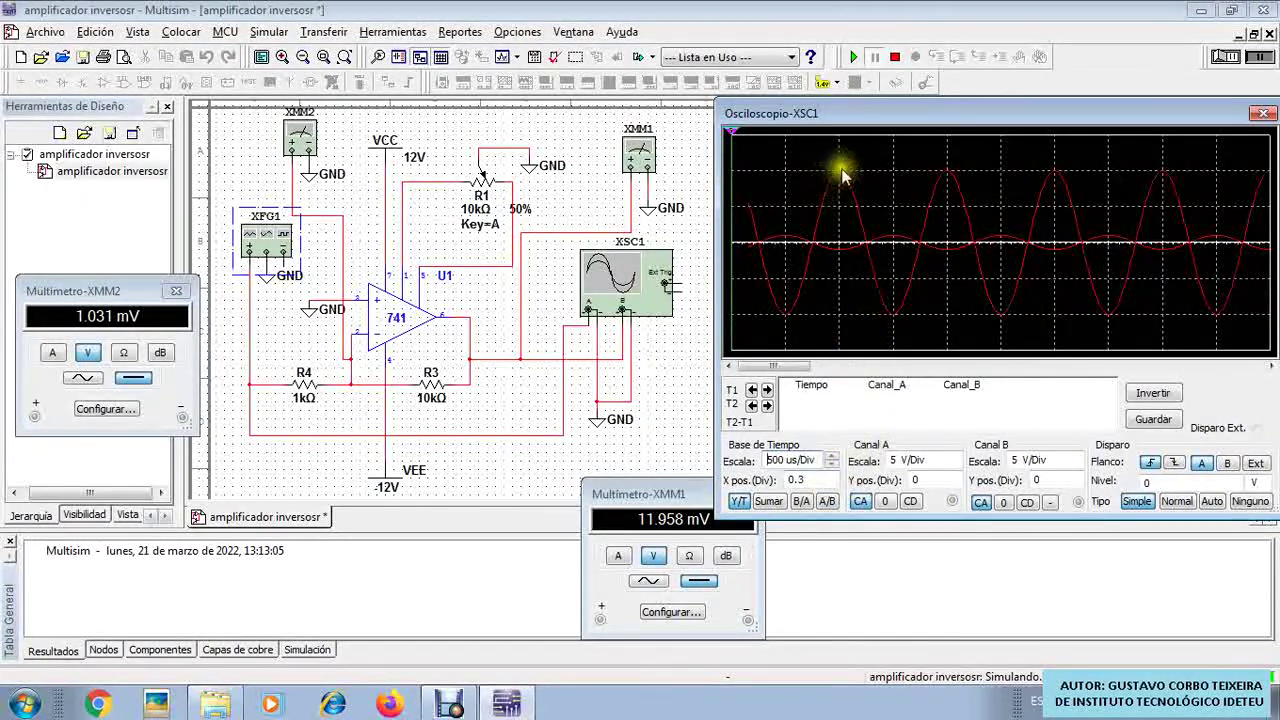
{"action": "left_click", "coordinate": [831, 457]}
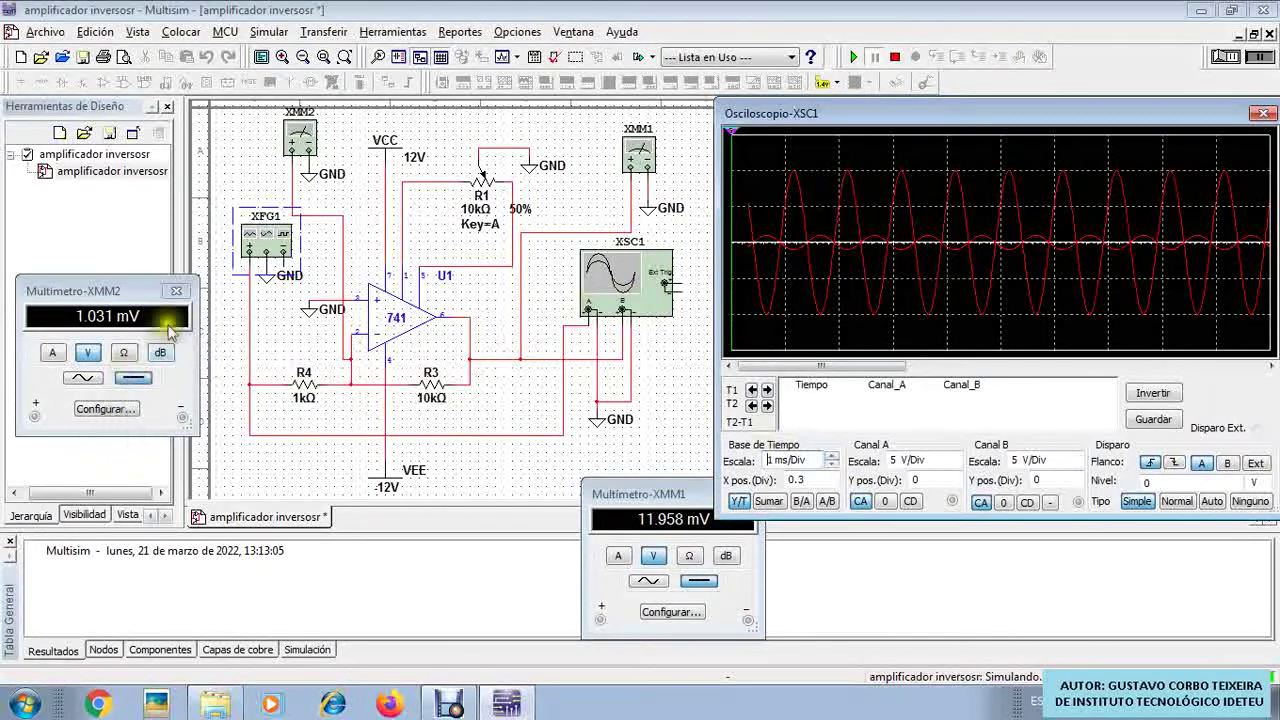
Step: Raise the XFG1 function generator's amplitude slightly above 1 Vp, close it and restart the simulation to check the oscilloscope output
{"action": "double_click", "coordinate": [262, 238]}
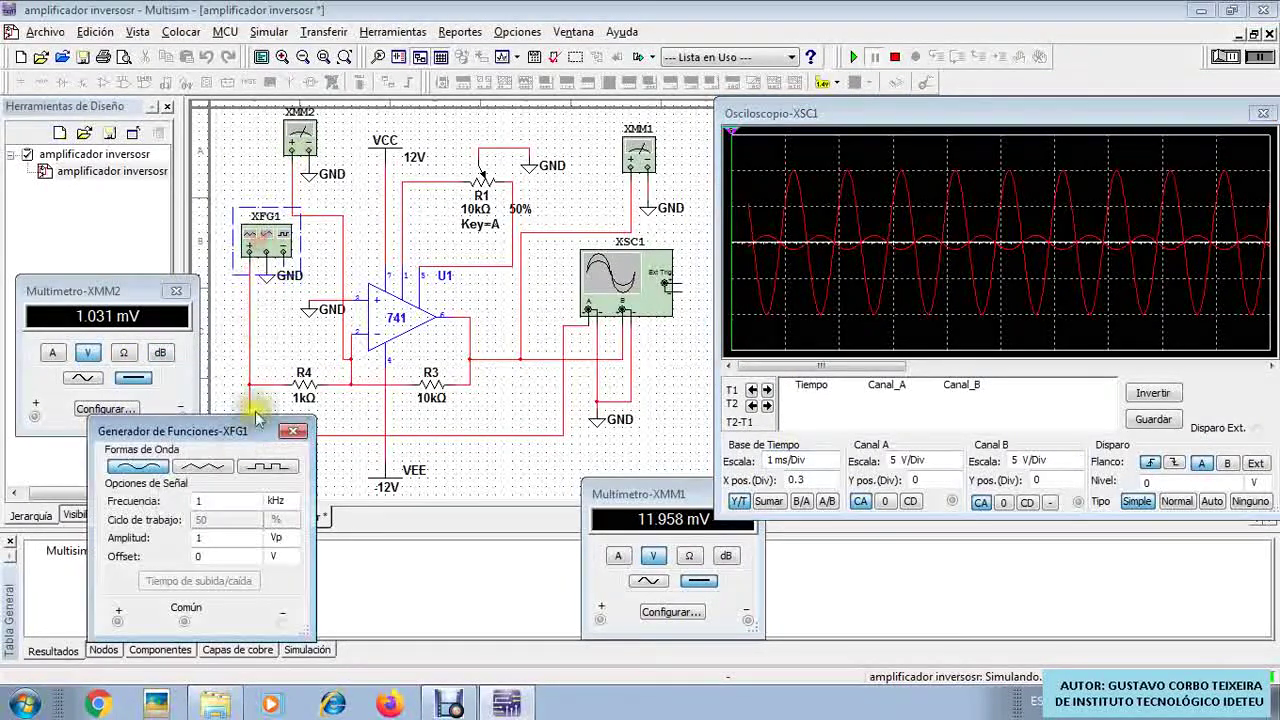
{"action": "left_click_drag", "start_coordinate": [217, 431], "coordinate": [216, 376]}
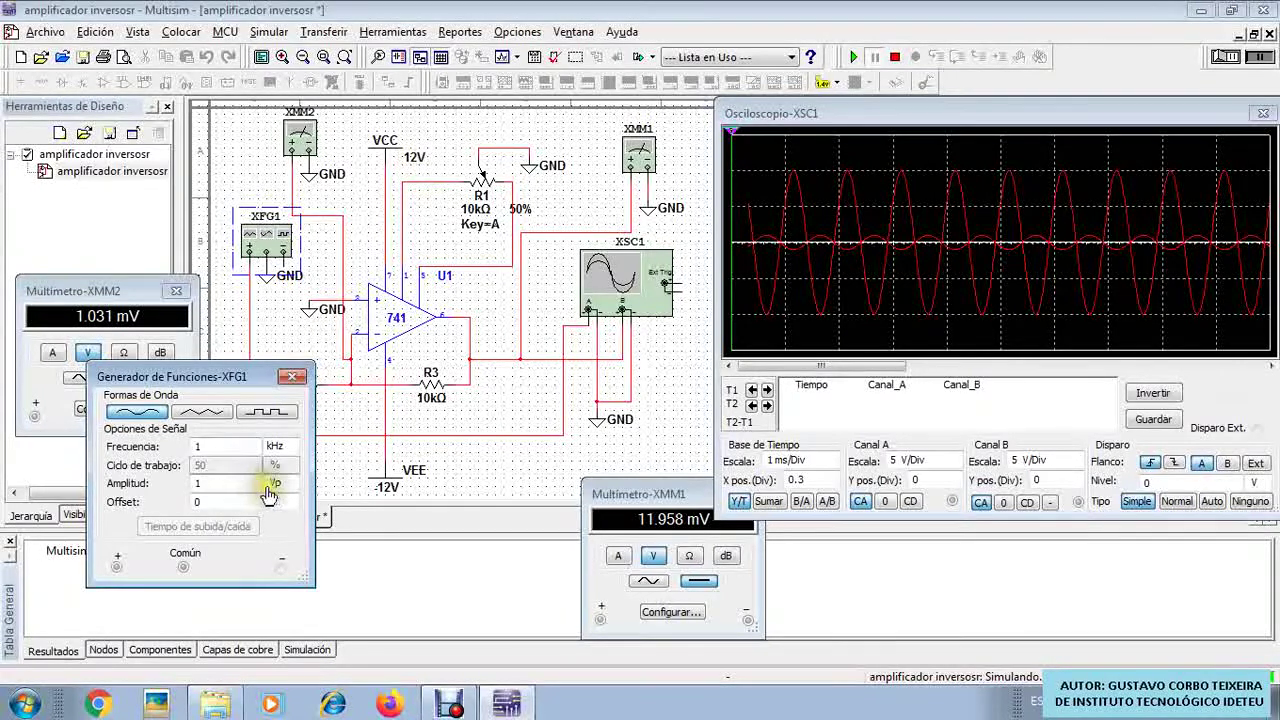
{"action": "left_click", "coordinate": [236, 489]}
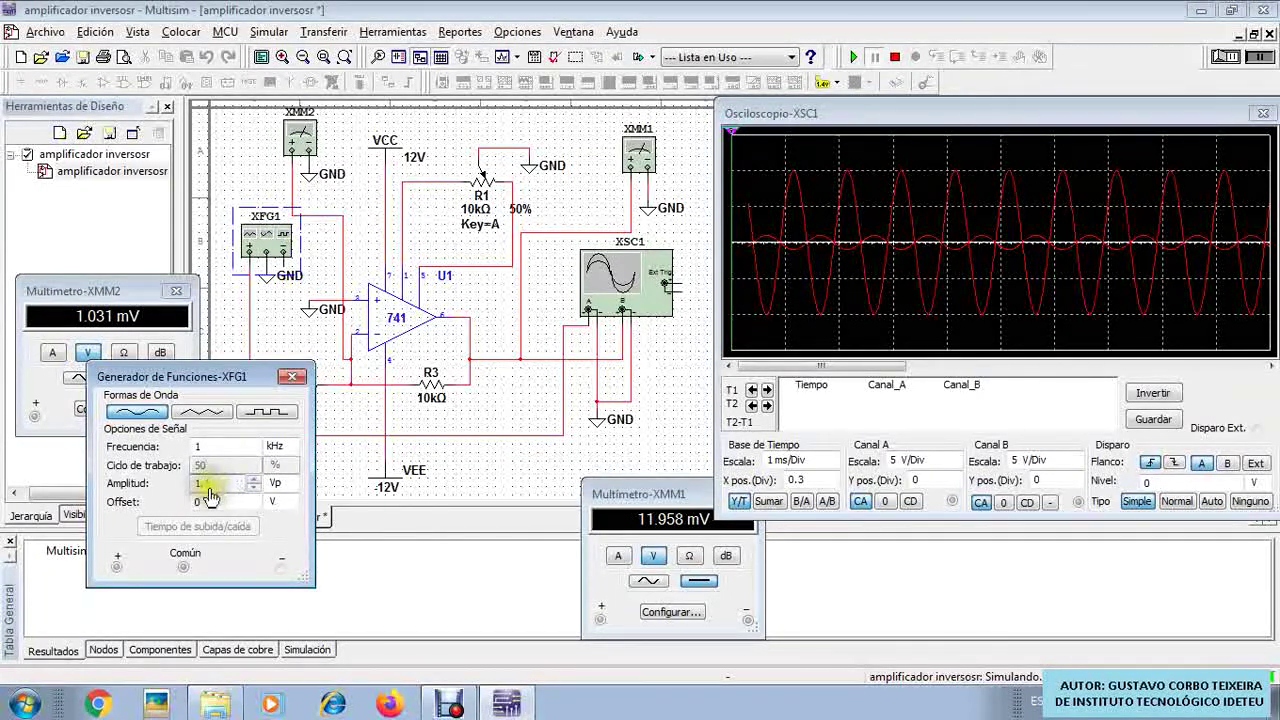
{"action": "left_click", "coordinate": [292, 379]}
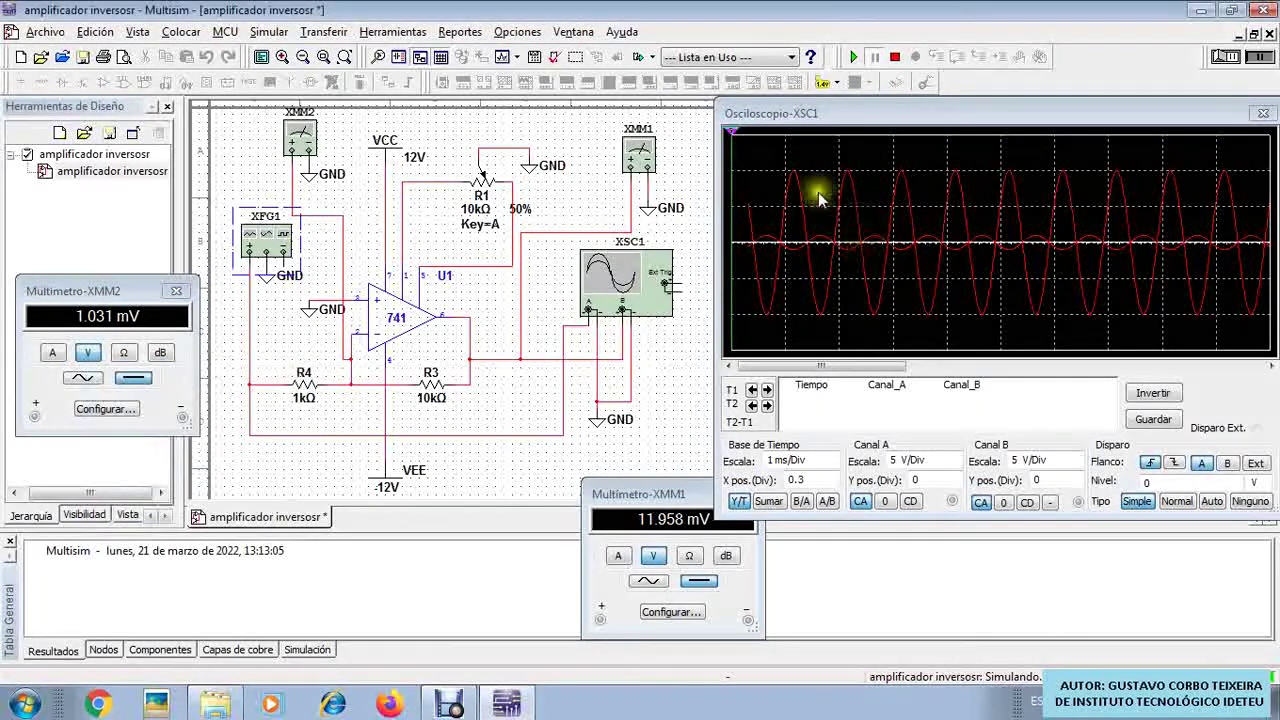
{"action": "left_click", "coordinate": [895, 57]}
{"action": "left_click", "coordinate": [858, 59]}
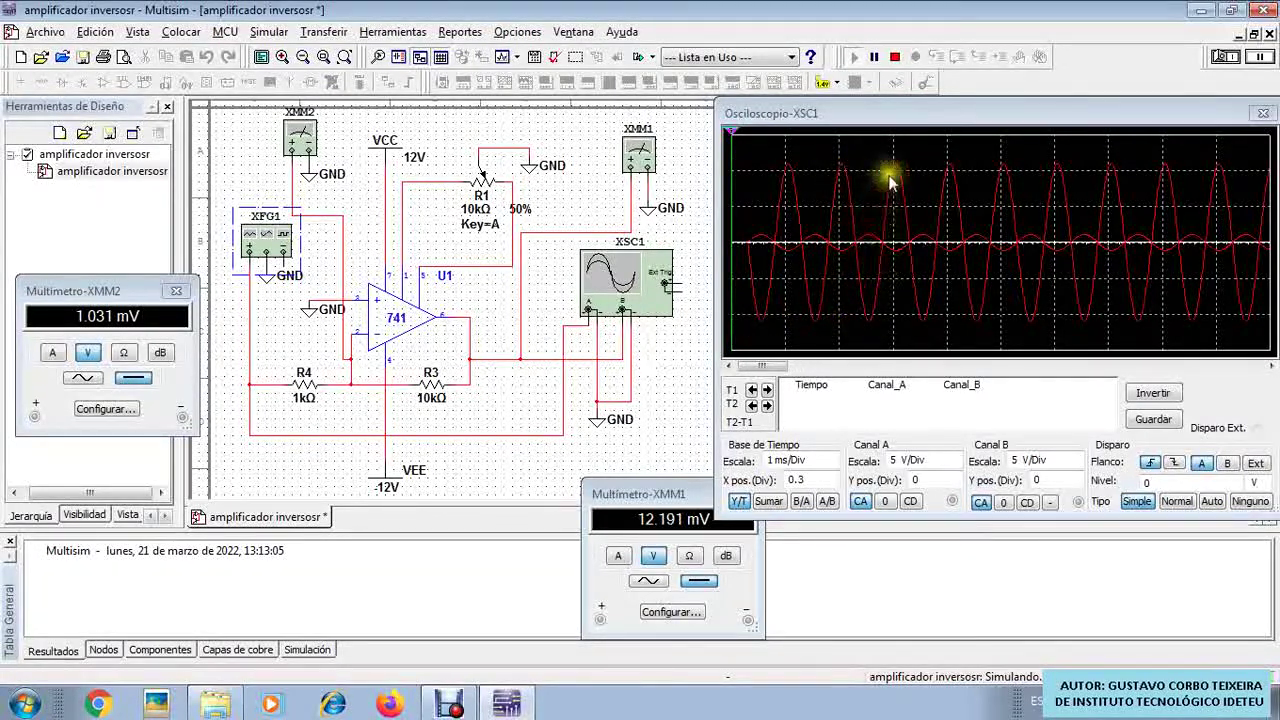
Step: Set the XFG1 function generator's amplitude to 1.2 Vp, close it and restart the simulation
{"action": "double_click", "coordinate": [250, 245]}
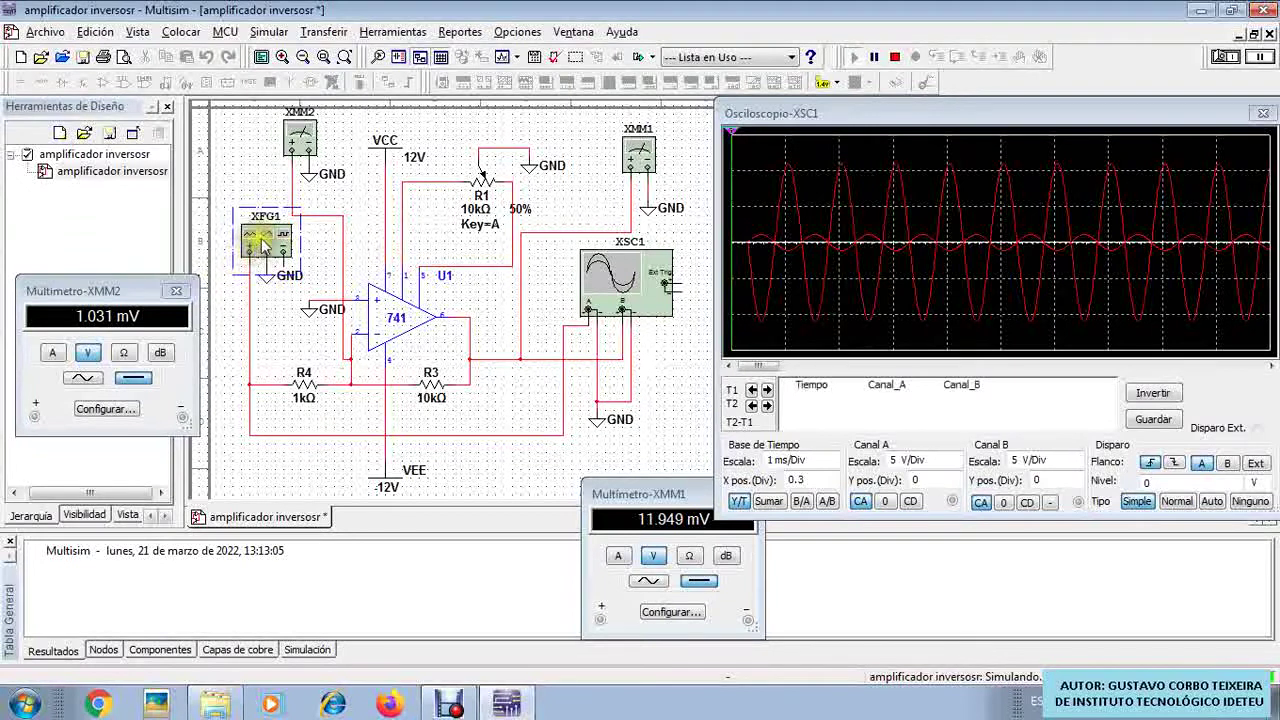
{"action": "left_click", "coordinate": [213, 490]}
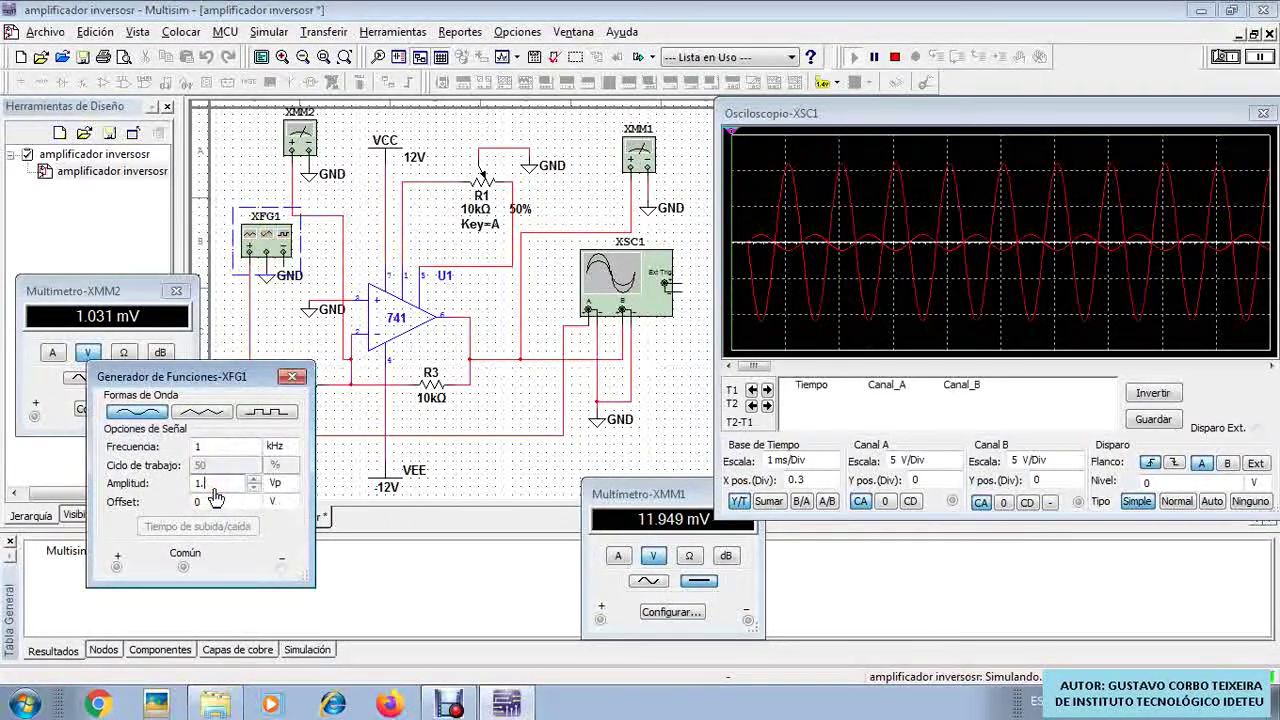
{"action": "type", "text": "2"}
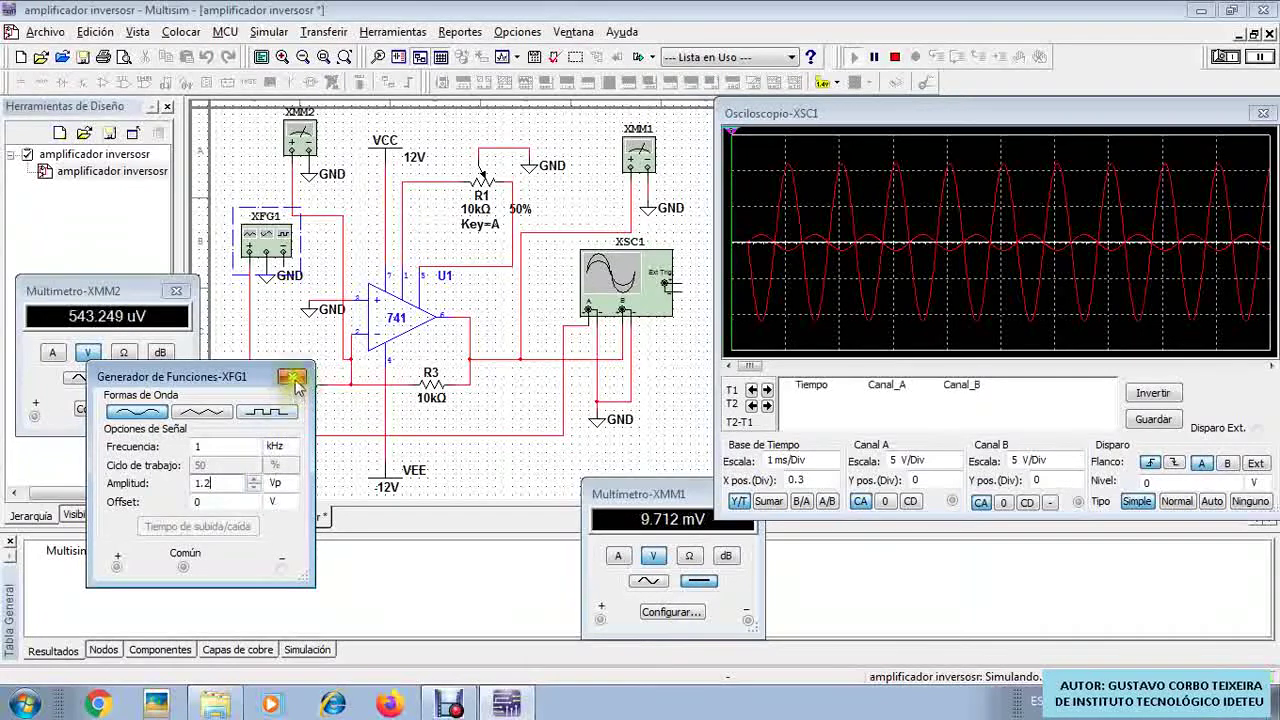
{"action": "left_click", "coordinate": [292, 376]}
{"action": "left_click", "coordinate": [895, 57]}
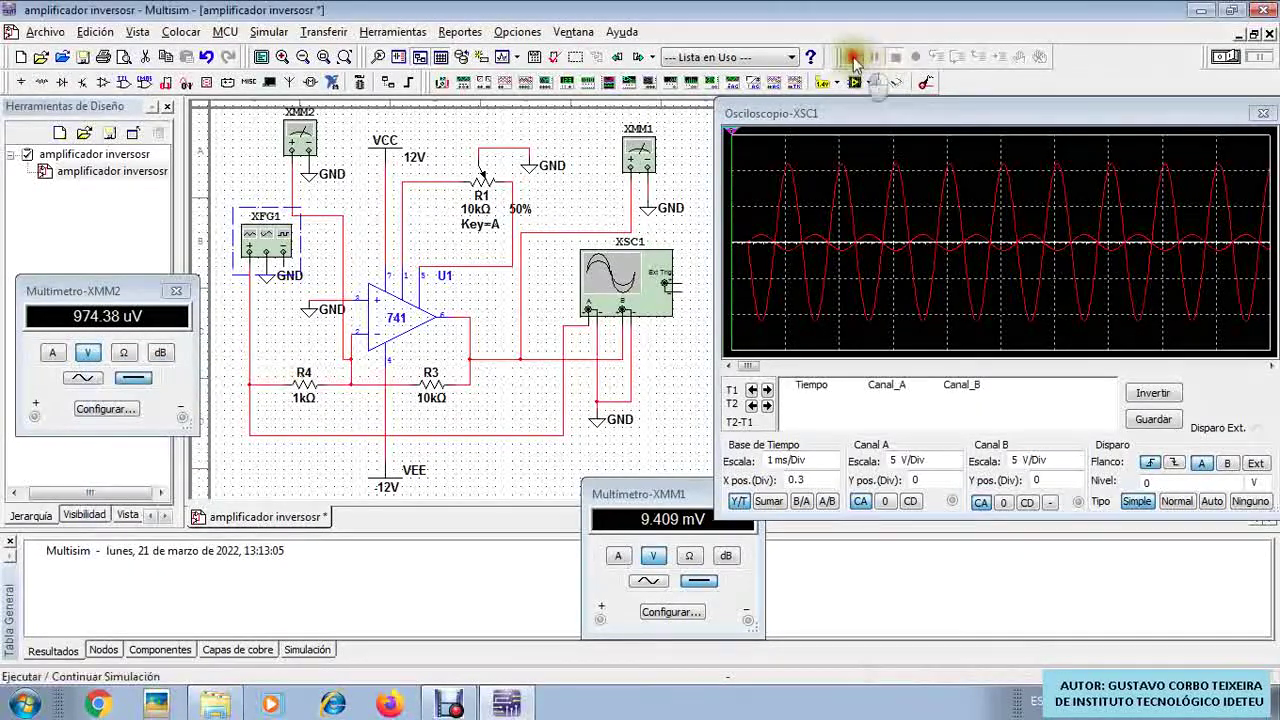
{"action": "left_click", "coordinate": [855, 57]}
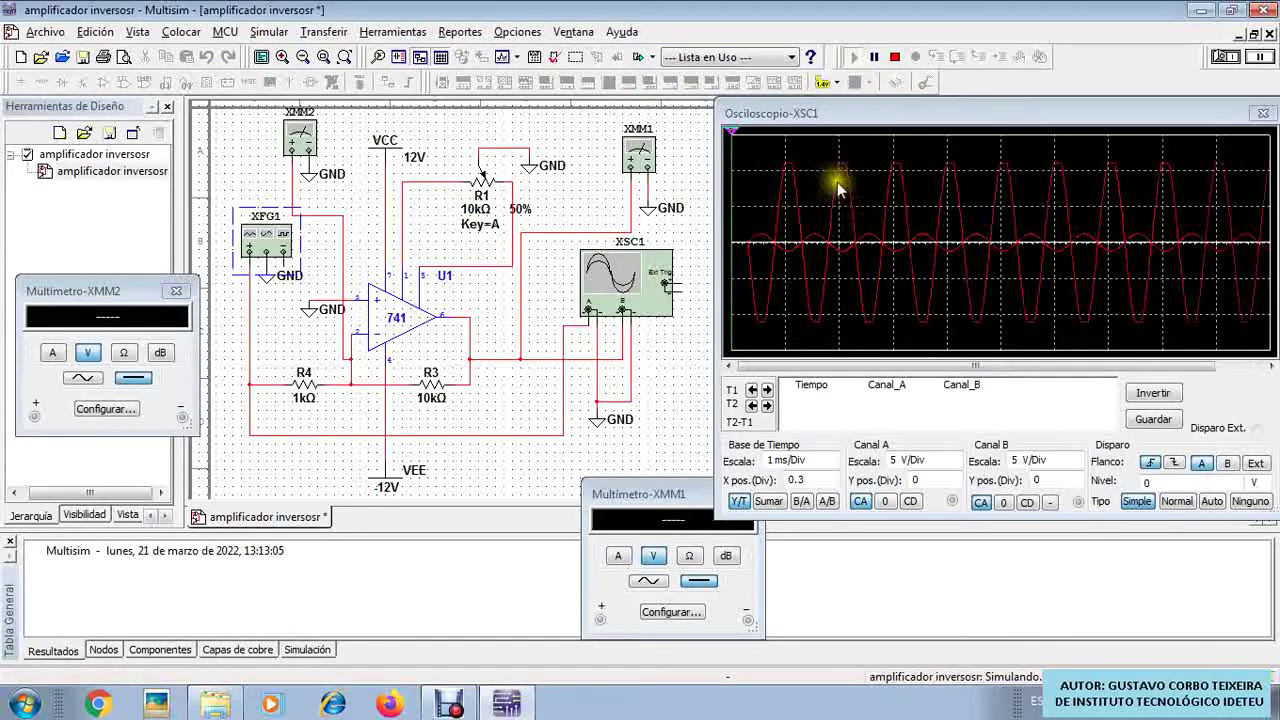